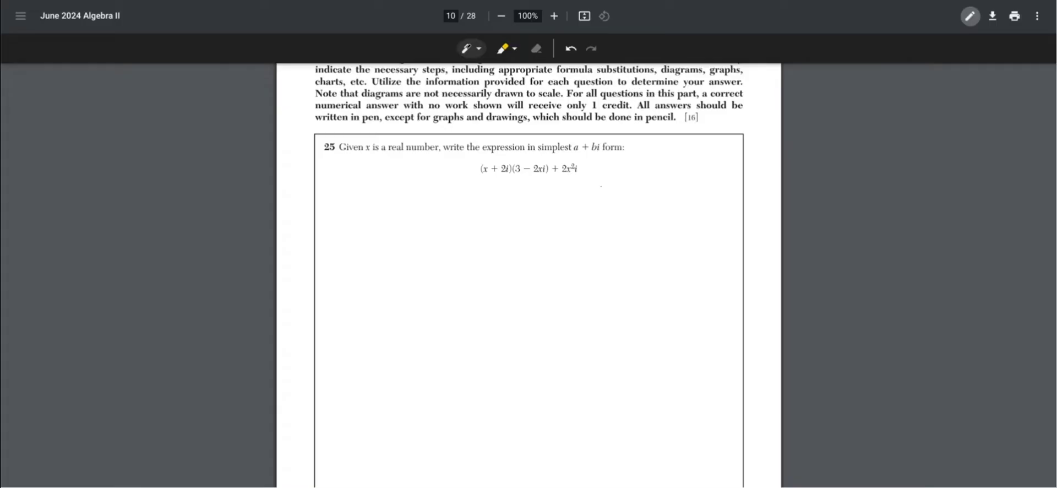
- Draw distribution arrows over the question 25 product and write the terms 3x − 2x²i + 6i
drag(489, 161, 515, 163)
drag(468, 186, 484, 195)
drag(487, 163, 534, 164)
drag(485, 192, 515, 194)
mouse_move(517, 185)
mouse_down()
mouse_move(527, 193)
mouse_move(517, 175)
mouse_move(545, 191)
mouse_up()
drag(540, 186, 541, 195)
mouse_move(553, 186)
mouse_down()
mouse_move(548, 194)
mouse_move(540, 177)
mouse_up()
drag(535, 175, 571, 192)
- Add the −4xi² and +2x²i terms, then cross out the cancelling 2x²i terms
drag(576, 189, 579, 194)
drag(581, 189, 587, 193)
drag(587, 189, 581, 194)
drag(591, 190, 618, 191)
drag(622, 187, 629, 194)
drag(630, 189, 635, 194)
drag(636, 189, 631, 194)
drag(638, 186, 645, 190)
drag(649, 188, 649, 194)
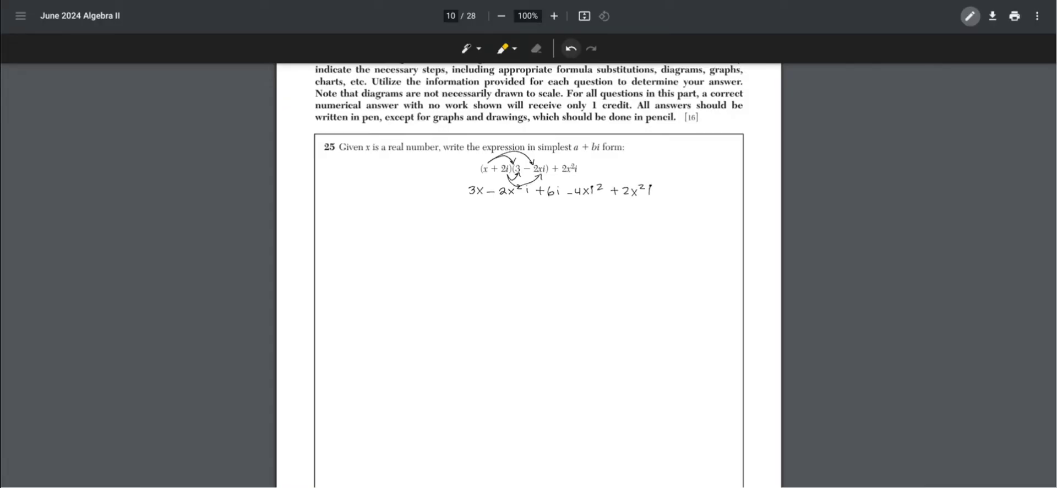
drag(484, 194, 533, 186)
drag(609, 196, 658, 187)
- Write the simplified line 3x + 6i − 4xi² below the expansion
drag(471, 215, 504, 218)
drag(512, 214, 511, 223)
drag(517, 218, 533, 219)
drag(536, 215, 546, 224)
drag(558, 218, 557, 223)
drag(564, 214, 572, 218)
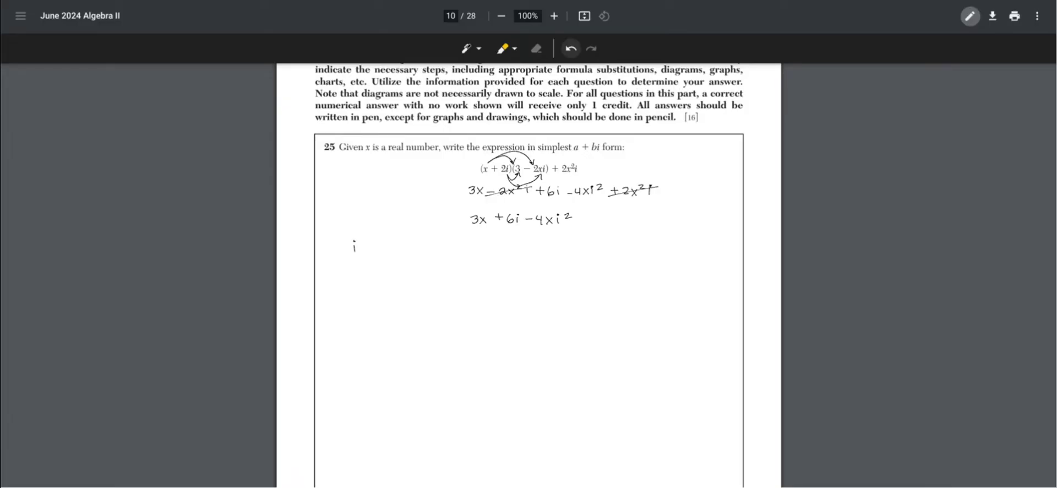
- List the powers of i at the left, ending with i⁴ = 1
drag(363, 240, 364, 244)
mouse_move(373, 247)
mouse_down()
mouse_move(388, 251)
mouse_move(355, 274)
mouse_up()
drag(365, 263, 402, 273)
mouse_move(358, 286)
mouse_down()
mouse_move(359, 297)
mouse_move(379, 290)
mouse_up()
mouse_move(383, 292)
mouse_down()
mouse_move(408, 294)
mouse_move(378, 319)
mouse_up()
drag(376, 314, 376, 322)
drag(386, 322, 391, 322)
drag(386, 326, 391, 326)
drag(405, 320, 405, 329)
- Rewrite the line as 3x + 6i − 4x(−1), undoing a stray ink dash
drag(471, 242, 472, 250)
drag(481, 244, 501, 246)
drag(514, 241, 512, 250)
drag(521, 242, 535, 249)
drag(544, 243, 549, 252)
drag(552, 245, 565, 253)
drag(568, 248, 571, 248)
drag(573, 244, 574, 253)
drag(579, 242, 580, 253)
click(571, 48)
- Write 3x + 6i + 4x and the final answer = 7x + 6i
drag(479, 271, 498, 279)
drag(500, 275, 510, 275)
drag(521, 268, 517, 278)
drag(530, 272, 545, 275)
drag(551, 269, 580, 276)
drag(573, 279, 580, 279)
drag(591, 273, 594, 281)
drag(603, 273, 627, 274)
drag(635, 269, 633, 279)
drag(645, 270, 646, 279)
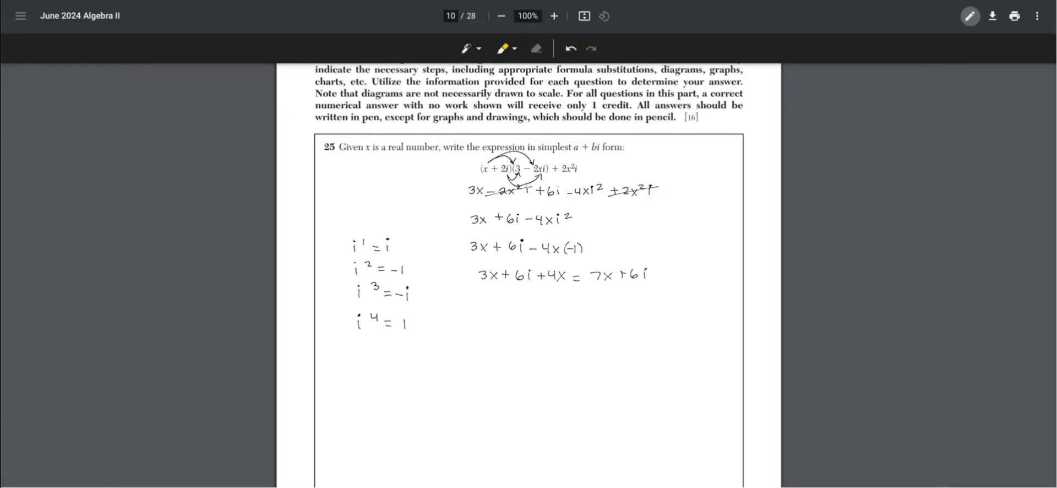
- Copy question 26's equation 3.8e^(1.5t) = 16 with division bars underneath
scroll(528, 275, down, 10)
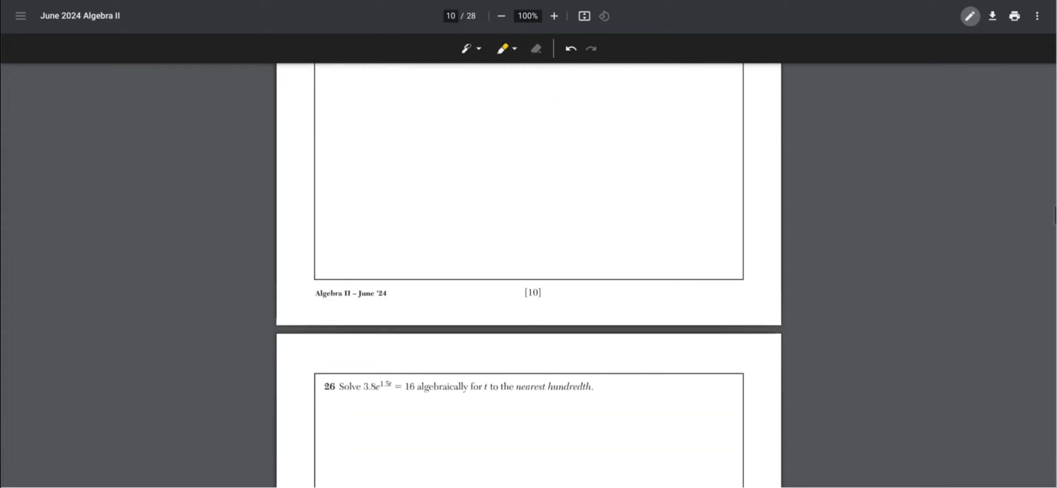
scroll(529, 275, down, 3)
scroll(528, 275, up, 1)
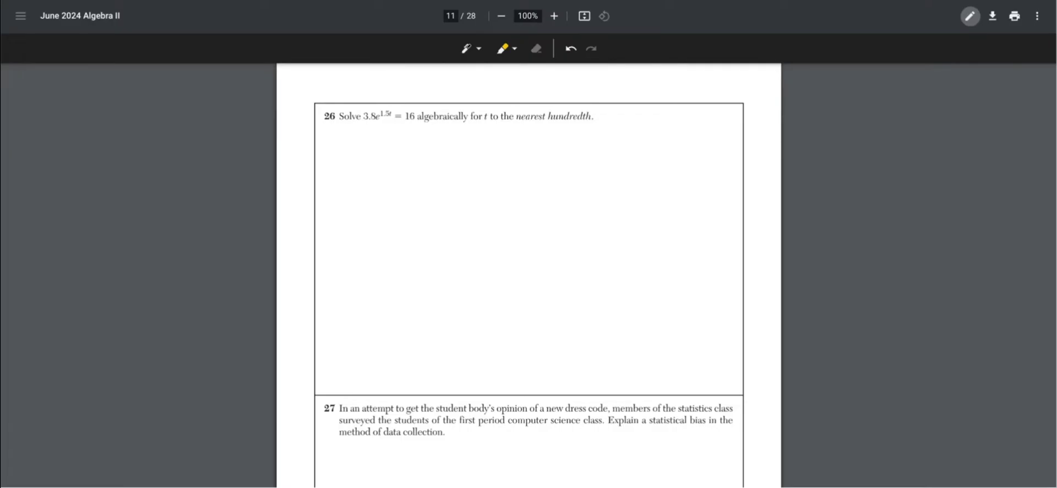
drag(420, 158, 420, 166)
drag(431, 165, 432, 165)
mouse_move(444, 157)
mouse_down()
mouse_move(455, 164)
mouse_move(460, 153)
mouse_up()
drag(471, 145, 481, 153)
drag(476, 149, 500, 160)
drag(493, 165, 500, 164)
drag(506, 157, 506, 167)
drag(515, 158, 510, 163)
mouse_move(417, 172)
mouse_down()
mouse_move(526, 169)
mouse_move(424, 187)
mouse_up()
- Divide both sides by 3.8 to get e^(1.5t) = 4.21..
drag(436, 186, 436, 187)
drag(446, 178, 513, 188)
drag(522, 180, 520, 179)
drag(423, 214, 430, 216)
drag(435, 199, 441, 206)
mouse_move(449, 199)
mouse_down()
mouse_move(442, 206)
mouse_move(459, 203)
mouse_up()
drag(456, 199, 456, 207)
drag(466, 210, 489, 221)
drag(494, 217, 494, 217)
drag(498, 214, 505, 219)
drag(510, 213, 510, 217)
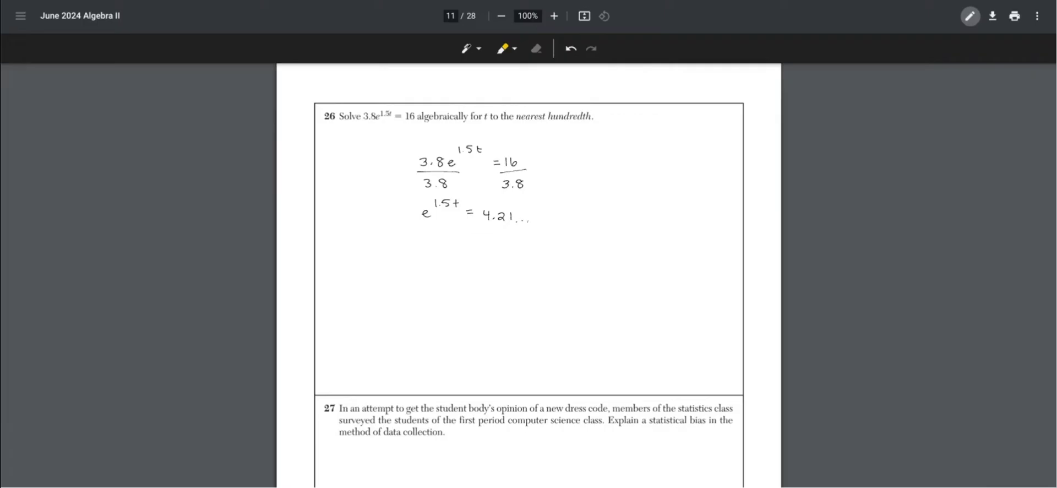
- Bracket e^(1.5t) and apply ln to both sides of the equation
mouse_move(419, 204)
mouse_down()
mouse_move(417, 224)
mouse_move(393, 214)
mouse_up()
drag(396, 209, 402, 214)
drag(540, 208, 538, 220)
drag(544, 209, 543, 218)
drag(547, 211, 557, 219)
drag(399, 249, 400, 257)
mouse_move(402, 252)
mouse_down()
mouse_move(417, 258)
mouse_move(423, 247)
mouse_up()
- Write the new line ln e^(1.5t) = ln(4.21...)
drag(425, 246, 425, 246)
drag(433, 239, 430, 247)
drag(440, 238, 440, 247)
drag(437, 242, 458, 250)
drag(452, 254, 470, 260)
drag(473, 255, 487, 262)
drag(494, 252, 503, 260)
drag(505, 255, 512, 261)
drag(516, 254, 517, 261)
drag(524, 259, 538, 261)
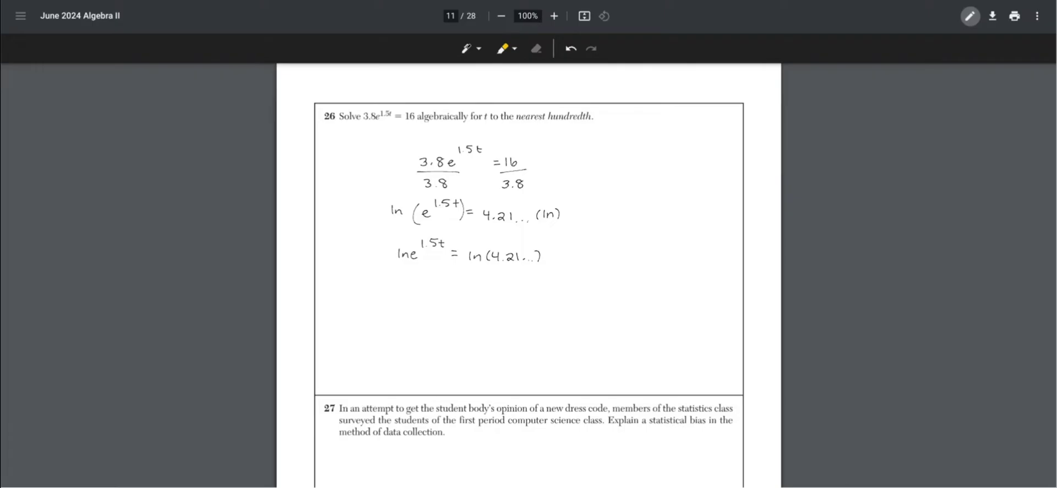
- Cross out ln e as cancelling and write 1.5t = ln(4.21...)
mouse_move(391, 258)
mouse_down()
mouse_move(416, 257)
mouse_move(407, 285)
mouse_up()
mouse_move(421, 276)
mouse_down()
mouse_move(416, 284)
mouse_move(427, 285)
mouse_up()
drag(438, 280, 458, 287)
drag(462, 286, 469, 285)
mouse_move(478, 276)
mouse_down()
mouse_move(477, 287)
mouse_move(489, 282)
mouse_up()
drag(487, 276, 486, 286)
drag(492, 285, 492, 286)
drag(495, 279, 502, 286)
mouse_move(506, 277)
mouse_down()
mouse_move(505, 286)
mouse_move(530, 286)
mouse_up()
- Divide both sides by 1.5 and write the answer t = 0.96
drag(404, 288, 430, 286)
drag(408, 294, 408, 302)
drag(413, 300, 417, 301)
mouse_move(452, 291)
mouse_down()
mouse_move(530, 286)
mouse_move(492, 303)
mouse_up()
drag(418, 323, 423, 328)
drag(429, 325, 438, 325)
drag(429, 331, 467, 330)
drag(482, 321, 476, 328)
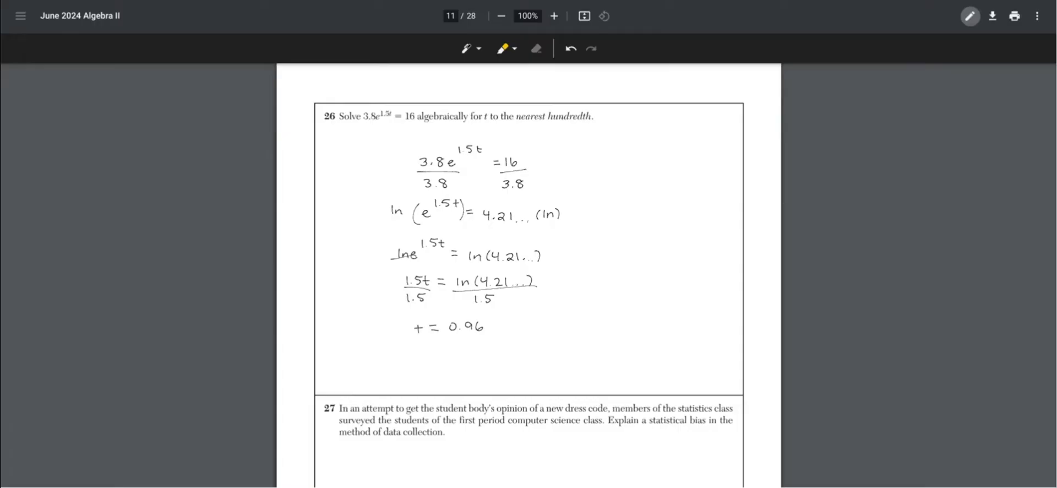
- Handwrite two lines under question 27 explaining the surveyed class misses other students
scroll(528, 275, down, 6)
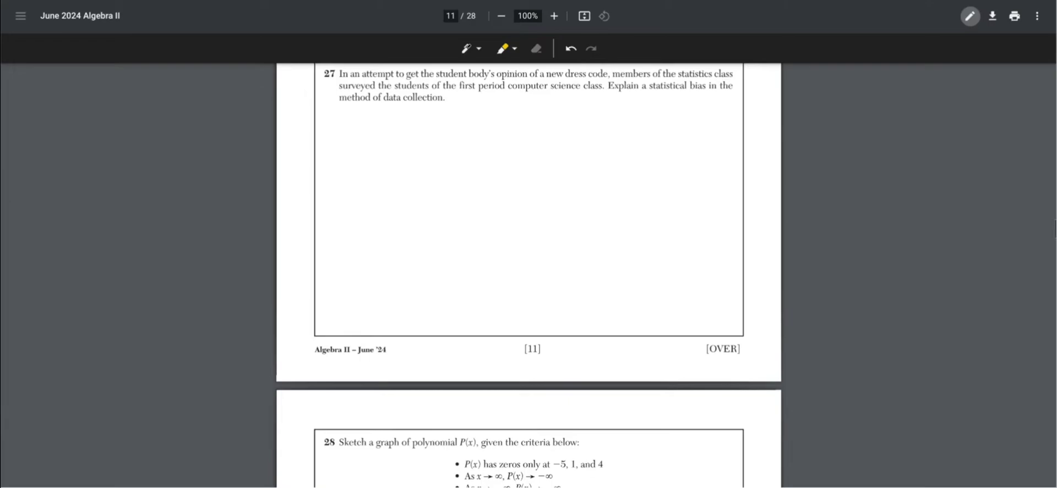
mouse_move(389, 122)
mouse_down()
mouse_move(504, 139)
mouse_move(643, 124)
mouse_up()
drag(403, 139, 572, 141)
scroll(529, 276, down, 5)
- Label the −5 zero, dot the zero at 4, and underline the left end-behaviour condition
scroll(529, 275, down, 1)
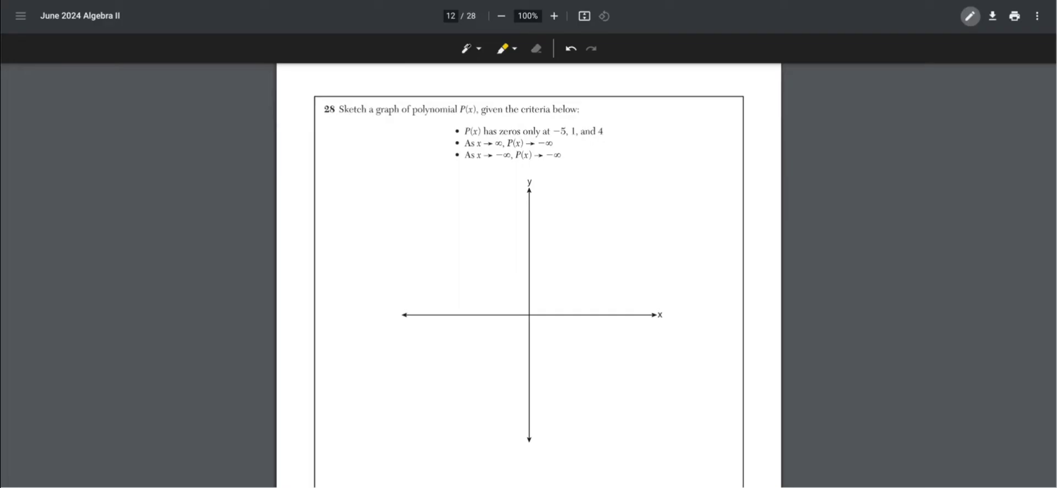
drag(438, 327, 445, 331)
drag(447, 325, 453, 324)
click(617, 314)
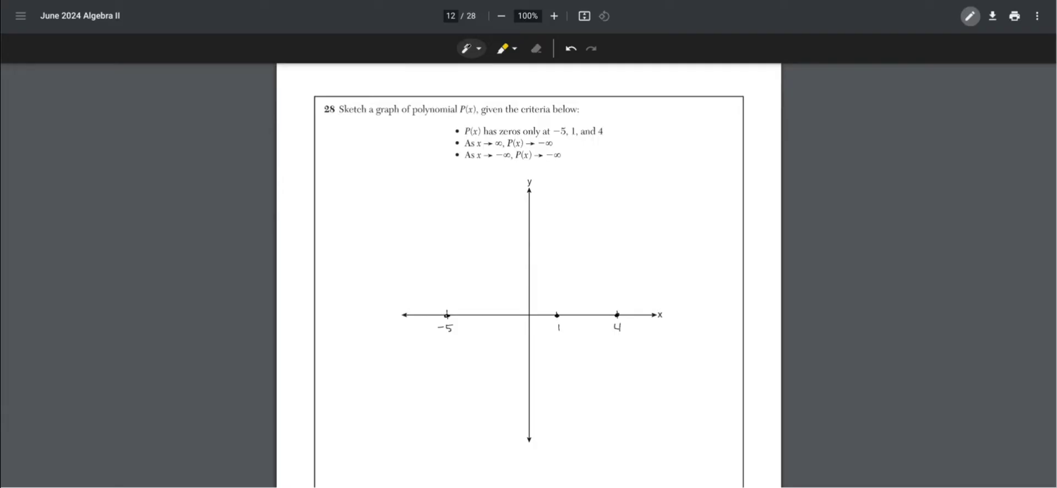
drag(465, 161, 569, 162)
- Draw the curve falling left of −5 with an arrowhead, humping to 1, falling through 4
drag(423, 369, 445, 326)
drag(422, 364, 429, 367)
mouse_move(449, 315)
mouse_down()
mouse_move(461, 294)
mouse_move(537, 278)
mouse_move(558, 314)
mouse_up()
drag(472, 147, 556, 146)
mouse_move(558, 314)
mouse_down()
mouse_move(597, 275)
mouse_move(627, 373)
mouse_move(638, 365)
mouse_up()
scroll(528, 275, down, 9)
- At question 29, switch back to the pen, circle 2πt/5 and write B = 2π/5
scroll(528, 275, down, 4)
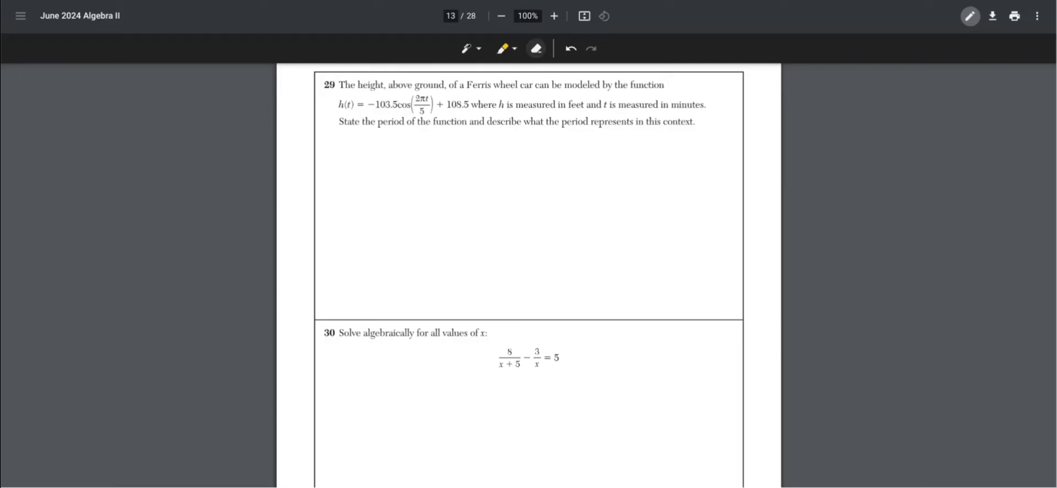
click(468, 49)
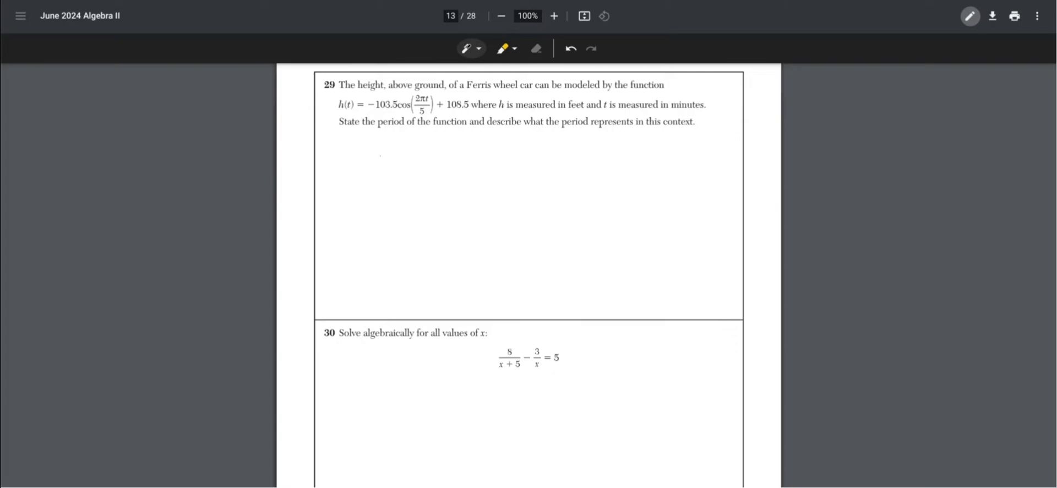
drag(380, 155, 384, 165)
drag(393, 157, 400, 161)
drag(417, 92, 418, 94)
drag(408, 156, 414, 162)
drag(414, 155, 423, 164)
drag(420, 168, 414, 176)
- Write the period formula P = 2π/B and substitute 2π/5 for B
drag(381, 203, 386, 196)
drag(393, 194, 427, 193)
mouse_move(406, 203)
mouse_down()
mouse_move(434, 203)
mouse_move(421, 217)
mouse_move(448, 207)
mouse_up()
drag(461, 193, 480, 194)
mouse_move(457, 204)
mouse_down()
mouse_move(488, 204)
mouse_move(469, 219)
mouse_up()
drag(470, 212, 485, 221)
drag(479, 225, 472, 234)
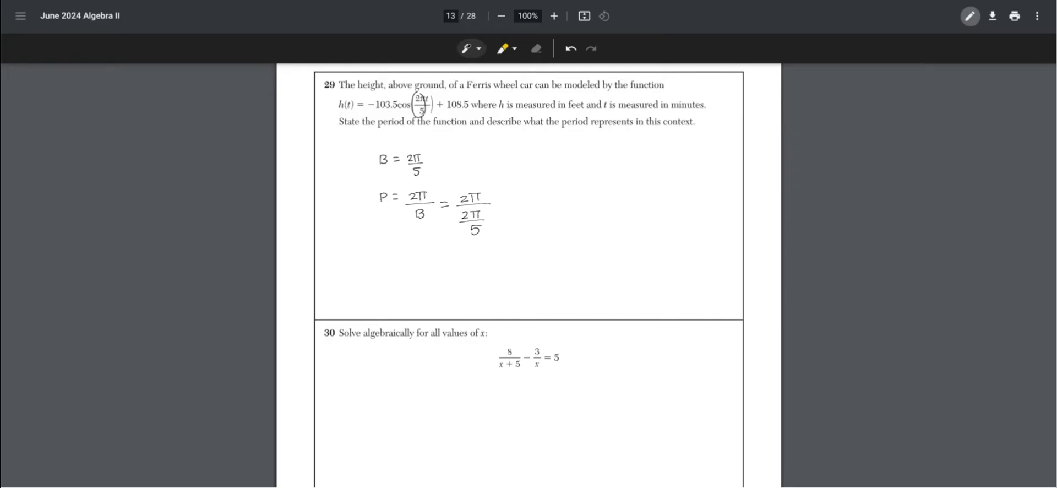
- Apply KCF with 2π over 1, multiply by 5/2π and cancel to P = 5
drag(518, 181, 536, 190)
drag(546, 182, 524, 210)
drag(525, 202, 533, 213)
click(545, 211)
drag(525, 216, 568, 210)
drag(553, 214, 567, 212)
drag(556, 218, 581, 218)
mouse_move(520, 208)
mouse_down()
mouse_move(537, 200)
mouse_move(601, 215)
mouse_up()
drag(611, 207, 607, 217)
- Write the explanation: the period is 5, which represents one full rotation
drag(389, 245, 415, 252)
drag(425, 255, 465, 248)
drag(476, 249, 497, 256)
drag(513, 249, 560, 255)
drag(571, 248, 585, 252)
drag(588, 246, 636, 249)
drag(632, 244, 653, 252)
drag(659, 246, 686, 248)
drag(392, 260, 408, 268)
mouse_move(410, 260)
mouse_down()
mouse_move(416, 269)
mouse_move(647, 264)
mouse_up()
click(524, 264)
- At question 30, write (x+5)(x) and label it the common denominator
scroll(528, 275, down, 3)
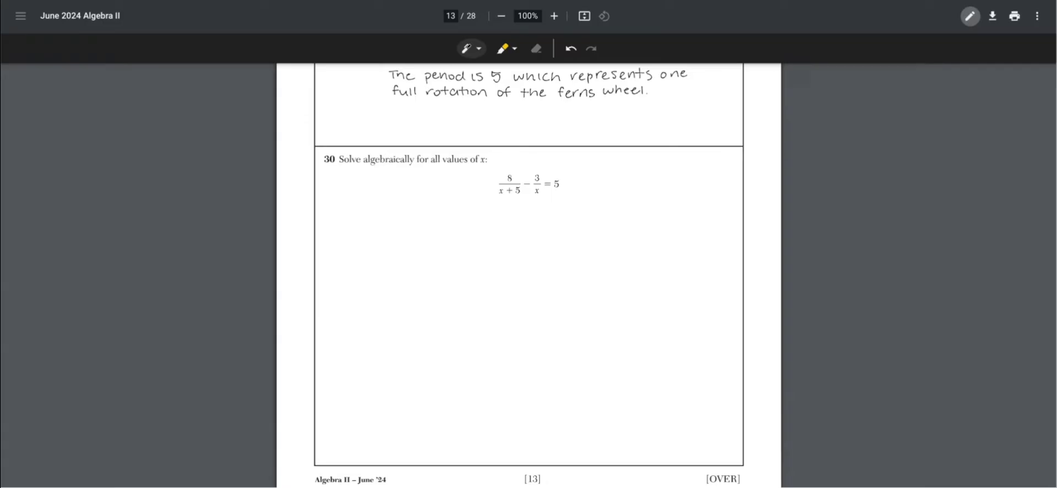
drag(431, 222, 439, 230)
drag(443, 223, 463, 231)
drag(465, 222, 478, 231)
mouse_move(430, 220)
mouse_down()
mouse_move(430, 230)
mouse_move(492, 224)
mouse_up()
drag(501, 222, 541, 227)
drag(553, 227, 594, 225)
drag(600, 225, 615, 227)
drag(618, 220, 619, 228)
drag(616, 223, 624, 222)
drag(627, 223, 628, 223)
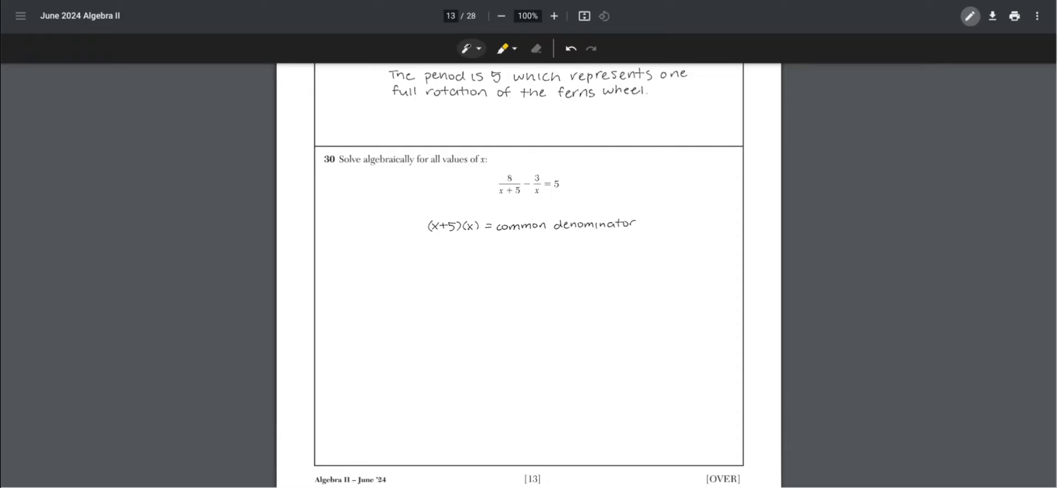
- Rewrite both left-side fractions over the common denominator, the second as 3(x+5)/x(x+5)
drag(381, 243, 378, 253)
mouse_move(392, 243)
mouse_down()
mouse_move(390, 254)
mouse_move(406, 254)
mouse_up()
mouse_move(371, 259)
mouse_down()
mouse_move(409, 258)
mouse_move(365, 275)
mouse_up()
drag(370, 268, 395, 274)
drag(402, 266, 412, 273)
mouse_move(414, 266)
mouse_down()
mouse_move(415, 275)
mouse_move(434, 261)
mouse_up()
drag(455, 249, 455, 259)
mouse_move(467, 249)
mouse_down()
mouse_move(465, 259)
mouse_move(500, 259)
mouse_up()
mouse_move(449, 265)
mouse_down()
mouse_move(511, 265)
mouse_move(460, 278)
mouse_up()
drag(459, 269, 451, 278)
mouse_move(469, 267)
mouse_down()
mouse_move(466, 278)
mouse_move(479, 276)
mouse_up()
drag(479, 268, 472, 276)
drag(481, 271, 487, 271)
drag(492, 268, 498, 277)
- Rewrite the right side as 5(x)(x+5) over (x+5)(x)
mouse_move(553, 248)
mouse_down()
mouse_move(546, 257)
mouse_move(558, 258)
mouse_up()
drag(564, 249, 581, 258)
drag(587, 249, 618, 257)
mouse_move(543, 263)
mouse_down()
mouse_move(619, 261)
mouse_move(551, 277)
mouse_up()
drag(556, 269, 579, 276)
drag(587, 267, 588, 276)
mouse_move(594, 267)
mouse_down()
mouse_move(591, 276)
mouse_move(606, 276)
mouse_up()
drag(609, 266, 612, 277)
- Equate numerators 8x − (3x+15) = 5(x²+5x) and expand both sides
drag(392, 298, 390, 308)
drag(399, 299, 424, 302)
drag(439, 297, 488, 306)
drag(498, 300, 552, 307)
drag(603, 292, 610, 304)
drag(498, 324, 508, 326)
drag(519, 321, 573, 329)
drag(576, 320, 593, 328)
drag(389, 319, 407, 329)
drag(428, 326, 484, 329)
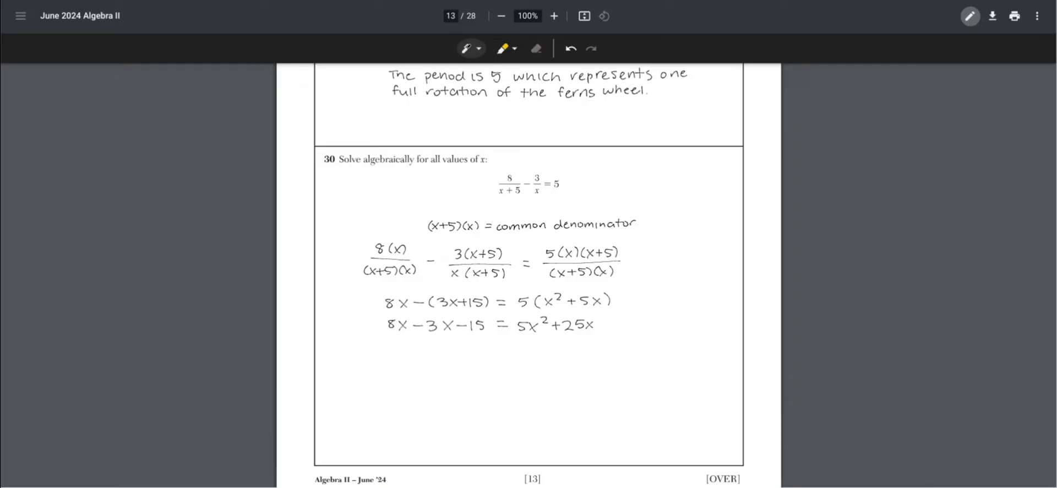
- Combine like terms to 5x − 15 = 5x²+25x, then subtract 5x and add 15
drag(405, 339, 414, 350)
drag(450, 346, 500, 347)
drag(504, 341, 579, 344)
drag(395, 362, 430, 366)
drag(435, 362, 465, 358)
drag(541, 364, 548, 364)
drag(558, 359, 564, 369)
drag(571, 360, 578, 368)
drag(586, 363, 616, 368)
- Write the quadratic 5x²+20x+15 = 0 and factor out 5
drag(416, 383, 436, 392)
drag(438, 378, 446, 385)
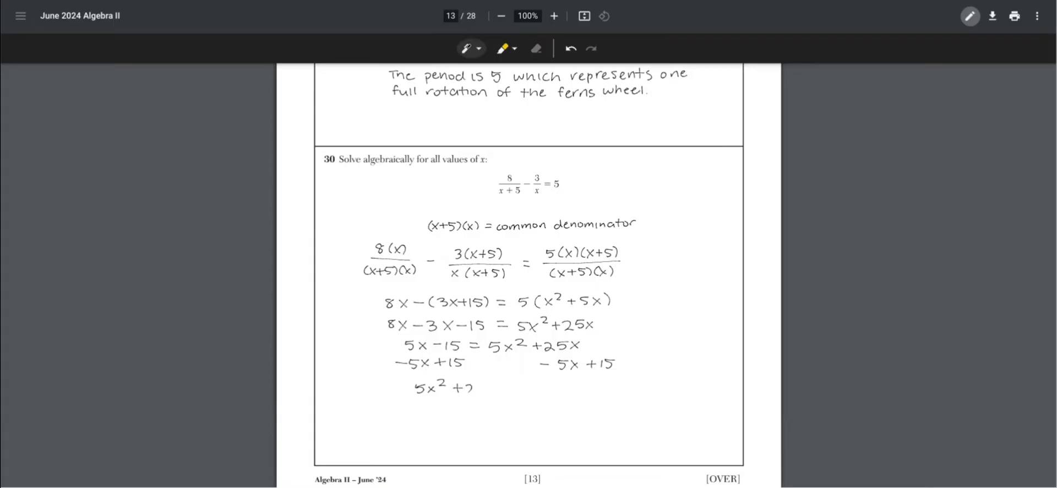
drag(466, 388, 553, 386)
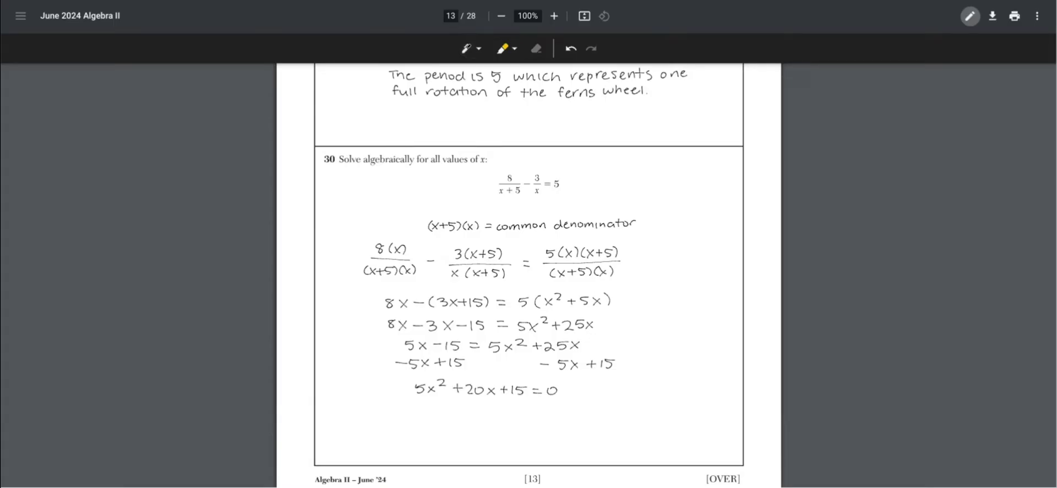
mouse_move(403, 404)
mouse_down()
mouse_move(401, 414)
mouse_move(417, 416)
mouse_move(438, 405)
mouse_move(533, 412)
mouse_up()
- Split the middle term 4x into 3x + x and begin grouping the factors
drag(412, 429, 420, 436)
drag(422, 423, 452, 435)
drag(456, 430, 470, 433)
drag(477, 429, 493, 434)
drag(495, 427, 503, 437)
drag(411, 424, 408, 439)
drag(507, 427, 509, 438)
drag(527, 431, 537, 433)
drag(408, 450, 426, 453)
drag(429, 449, 431, 457)
drag(442, 448, 454, 459)
drag(462, 449, 488, 460)
- Finish the factored form (x+3)(x+1) = 0 and write x = −3, −1
drag(411, 446, 406, 462)
drag(493, 455, 503, 455)
drag(493, 459, 503, 459)
drag(513, 452, 561, 459)
drag(565, 453, 580, 454)
drag(582, 449, 594, 462)
drag(601, 455, 613, 461)
- Check that −3 and −1 don't zero any denominator, and box the checks
drag(647, 257, 670, 261)
drag(683, 254, 712, 249)
drag(648, 274, 681, 277)
drag(687, 270, 693, 276)
drag(696, 271, 705, 264)
mouse_move(648, 295)
mouse_down()
mouse_move(696, 294)
mouse_move(686, 298)
mouse_up()
drag(706, 289, 705, 289)
drag(709, 289, 718, 281)
drag(672, 308, 681, 308)
drag(696, 308, 704, 300)
mouse_move(683, 233)
mouse_down()
mouse_move(637, 302)
mouse_move(730, 265)
mouse_move(681, 232)
mouse_up()
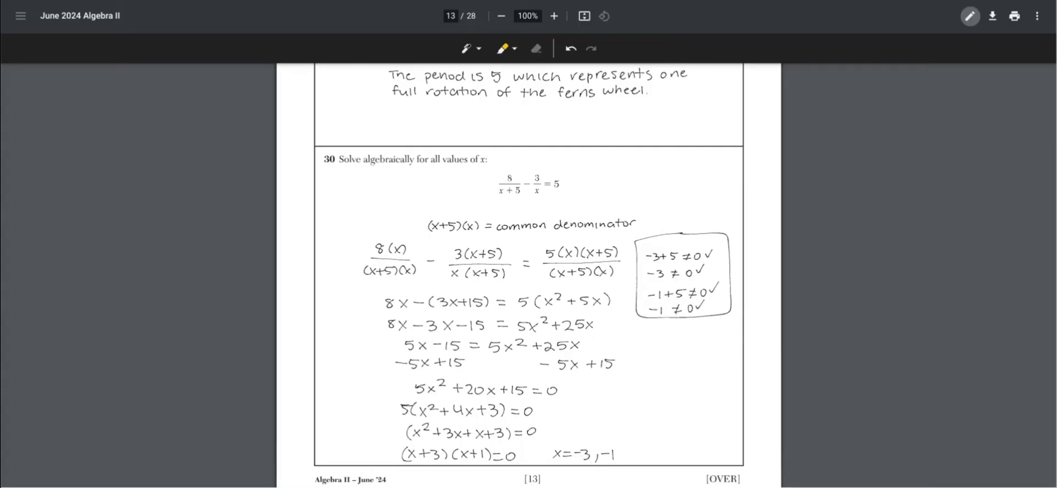
- Switch back to the pen and write the independence test under question 31
scroll(528, 275, down, 10)
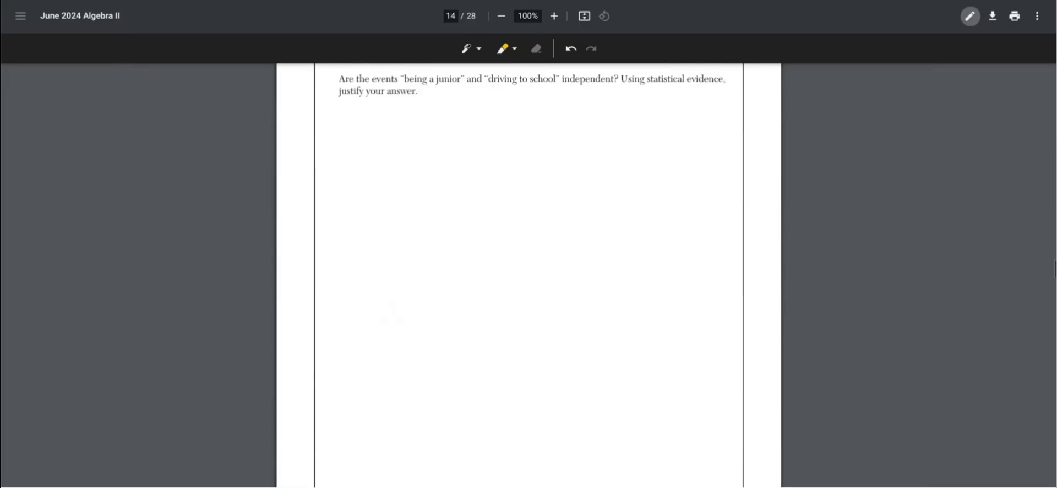
scroll(529, 275, up, 3)
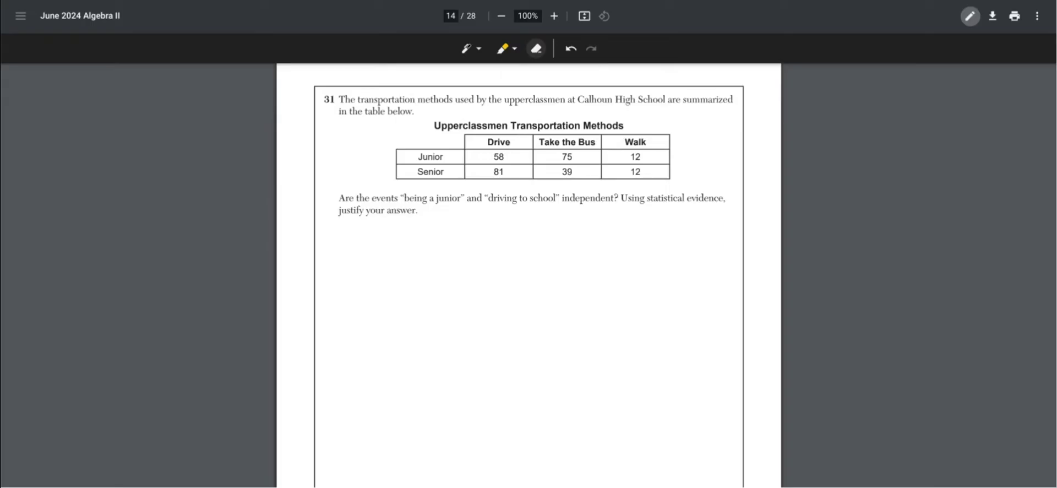
click(467, 49)
mouse_move(392, 239)
mouse_down()
mouse_move(479, 246)
mouse_move(408, 261)
mouse_move(422, 265)
mouse_move(576, 259)
mouse_up()
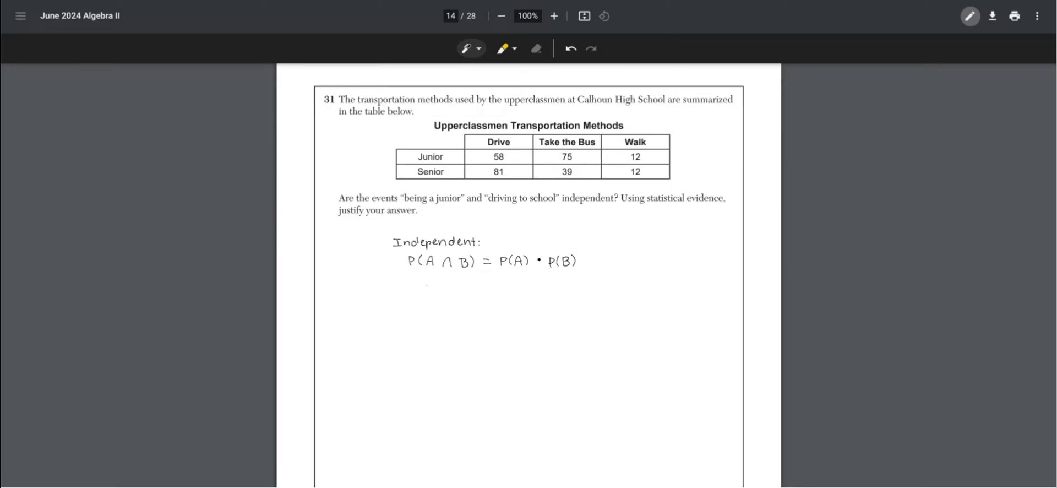
- Write 58/277 for the joint probability, circling 58 and noting the 277 total in the table
drag(426, 285, 436, 294)
drag(501, 148, 512, 146)
drag(414, 162, 446, 162)
drag(420, 296, 449, 295)
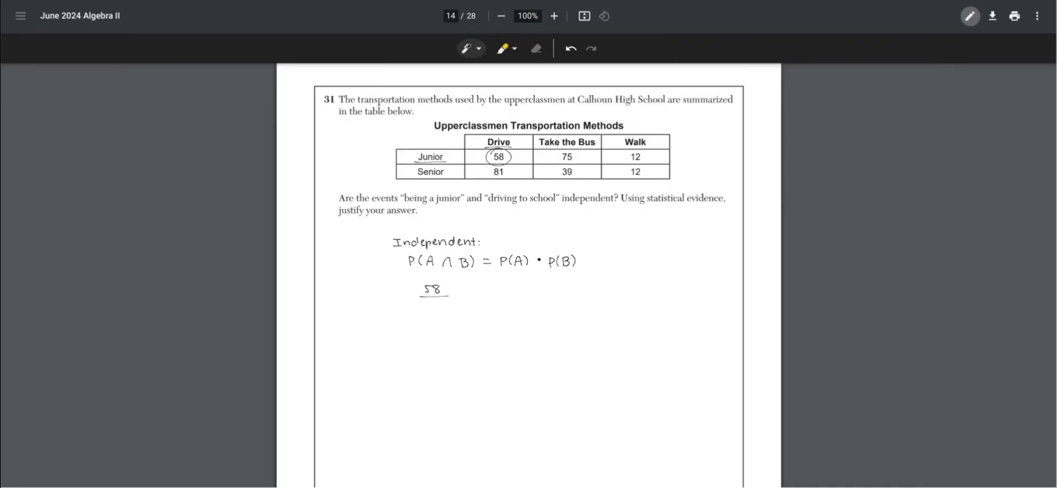
drag(681, 179, 691, 186)
drag(696, 178, 703, 177)
drag(439, 301, 443, 309)
- Note the junior total beside the table and write 145/277 as the first factor
drag(681, 152, 690, 158)
drag(698, 151, 693, 158)
drag(490, 286, 491, 294)
mouse_move(495, 286)
mouse_down()
mouse_move(515, 298)
mouse_move(499, 312)
mouse_up()
drag(499, 304, 511, 312)
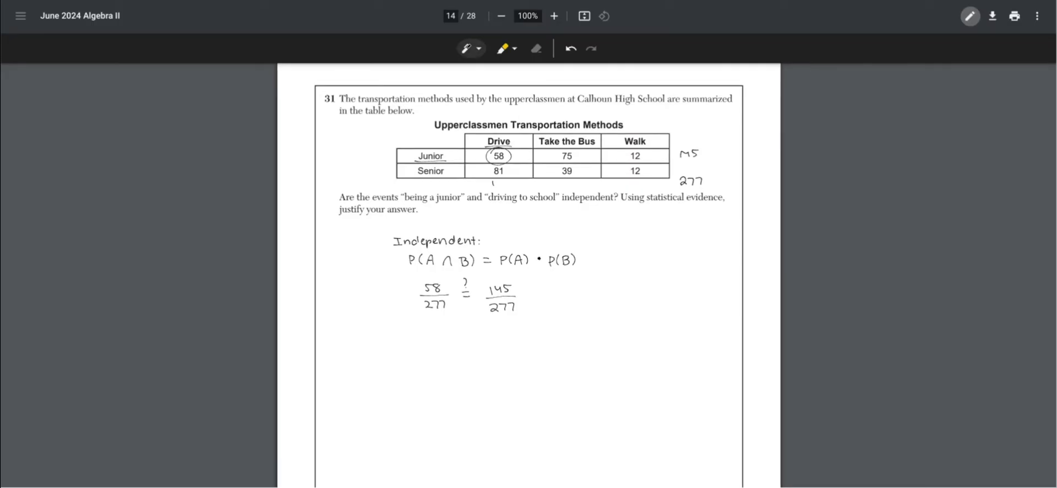
- Write the Drive column total 139 and add 139/277 as the second factor
drag(496, 180, 497, 187)
drag(507, 182, 507, 188)
drag(544, 285, 545, 293)
drag(561, 286, 564, 297)
drag(542, 302, 548, 309)
drag(549, 302, 557, 309)
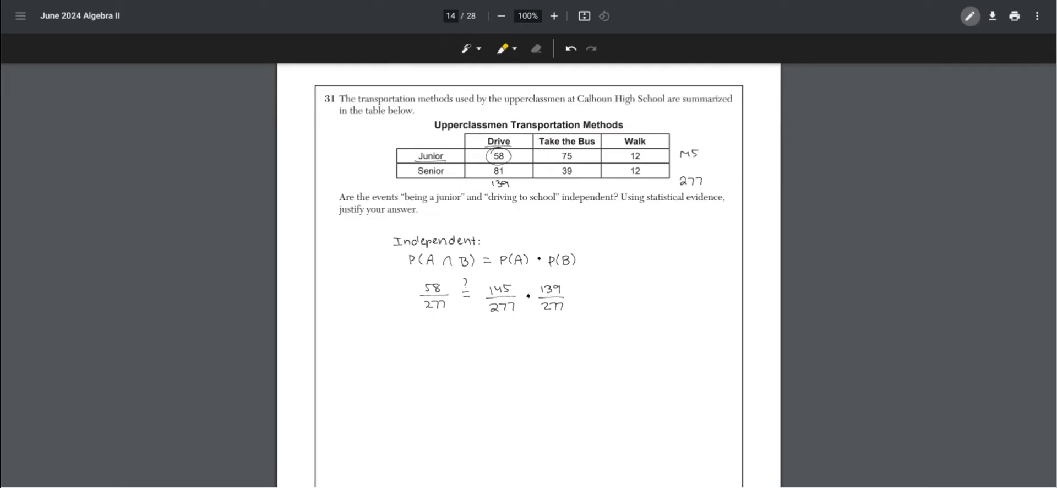
- Write the conclusion that being a junior and driving are not independent events
drag(385, 343, 408, 339)
drag(411, 340, 409, 343)
drag(414, 335, 433, 341)
drag(439, 338, 460, 340)
drag(460, 340, 484, 336)
drag(496, 333, 538, 350)
drag(544, 337, 609, 333)
drag(618, 334, 648, 337)
drag(375, 352, 381, 356)
drag(383, 355, 682, 350)
mouse_move(378, 374)
mouse_down()
mouse_move(669, 368)
mouse_move(416, 391)
mouse_move(590, 388)
mouse_up()
- Write the odd-function test f(-x) ?= -f(x) under question 32
scroll(528, 276, down, 10)
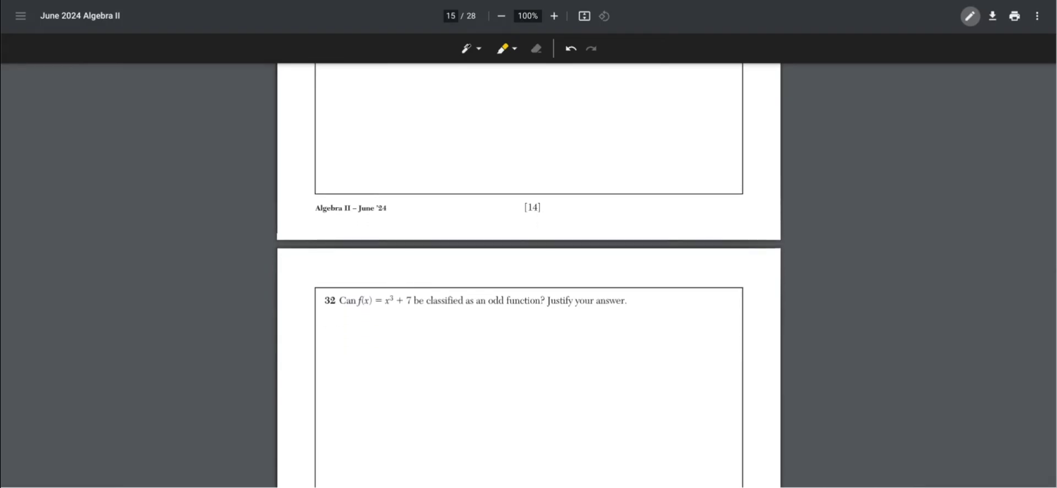
scroll(529, 275, down, 3)
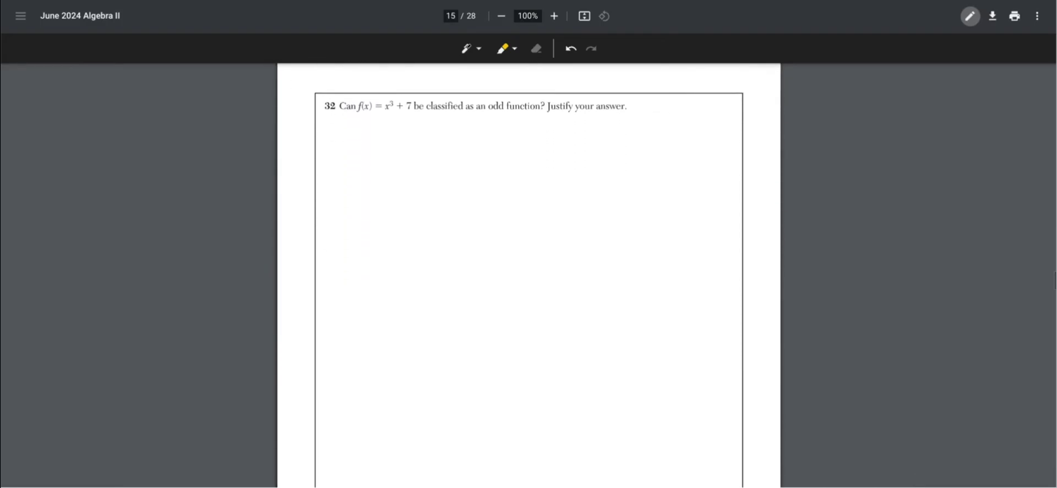
scroll(528, 275, up, 1)
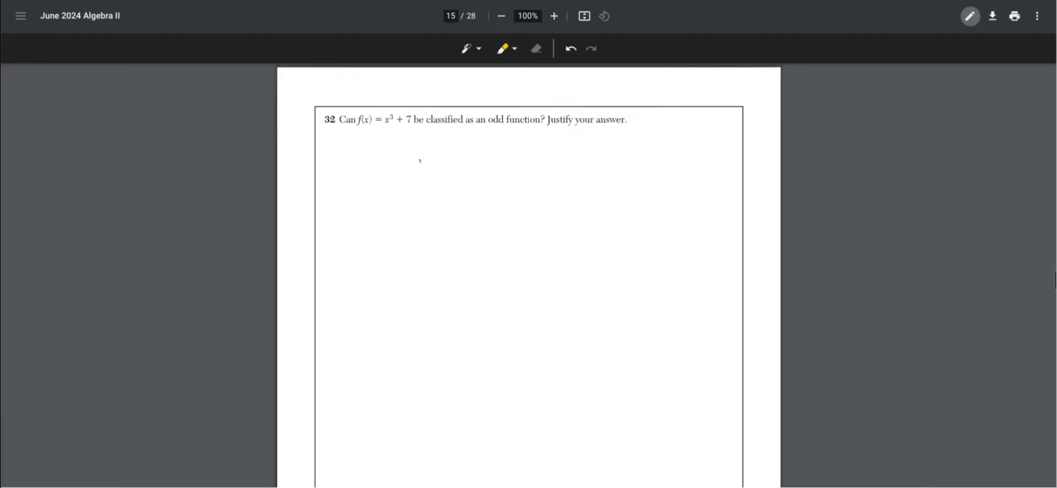
drag(420, 160, 416, 170)
drag(429, 159, 428, 170)
drag(431, 164, 445, 170)
drag(448, 159, 450, 169)
drag(460, 165, 495, 167)
drag(493, 163, 501, 163)
drag(508, 155, 506, 168)
drag(511, 159, 518, 168)
mouse_move(518, 160)
mouse_down()
mouse_move(511, 168)
mouse_move(522, 167)
mouse_up()
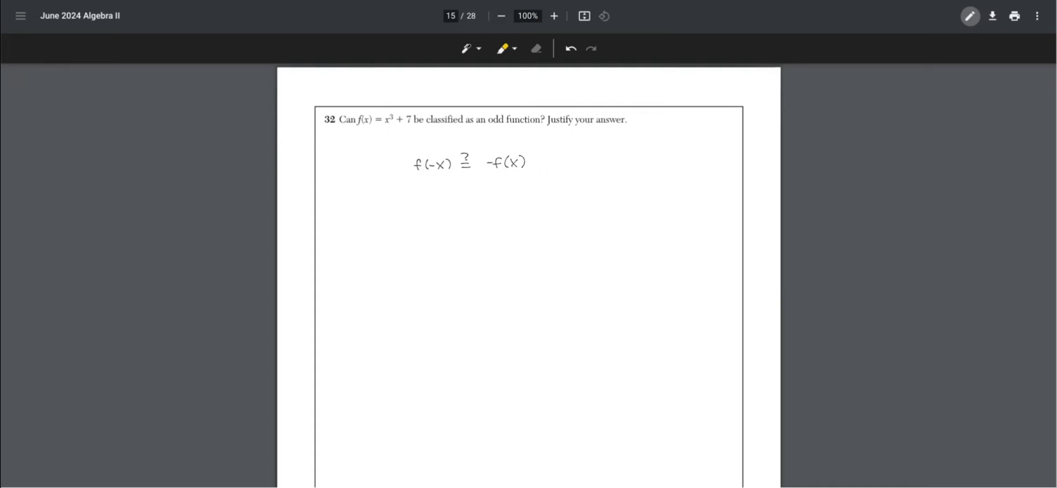
- Work out f(-x) = -x³+7 and -f(x) = -x³-7 on the next two lines
mouse_move(387, 191)
mouse_down()
mouse_move(384, 203)
mouse_move(403, 198)
mouse_up()
drag(405, 195, 436, 196)
drag(429, 200, 437, 200)
drag(449, 197, 465, 201)
drag(465, 194, 456, 202)
drag(467, 186, 484, 196)
drag(488, 192, 492, 201)
drag(388, 219, 385, 230)
drag(397, 220, 394, 230)
drag(401, 222, 414, 230)
drag(424, 223, 456, 229)
drag(459, 213, 487, 229)
- Begin the conclusion: 'f(x) = x³+7 cannot be classified as an'
drag(419, 257, 416, 269)
drag(431, 259, 441, 269)
drag(450, 262, 457, 262)
drag(462, 262, 476, 262)
drag(480, 263, 567, 262)
drag(576, 256, 616, 263)
drag(618, 258, 659, 262)
drag(661, 248, 675, 258)
drag(416, 281, 431, 285)
drag(440, 278, 497, 276)
- Finish with 'odd function b/c f(-x) ≠ -f(x)'
drag(510, 277, 588, 287)
drag(598, 278, 593, 285)
drag(432, 300, 429, 310)
mouse_move(444, 299)
mouse_down()
mouse_move(442, 311)
mouse_move(452, 306)
mouse_up()
drag(453, 302, 461, 310)
drag(464, 300, 467, 310)
drag(474, 304, 501, 307)
drag(511, 301, 506, 311)
drag(524, 300, 521, 313)
drag(537, 298, 540, 312)
- Label and copy equation C: -6x+2y-4z=36 under question 33
scroll(529, 276, down, 9)
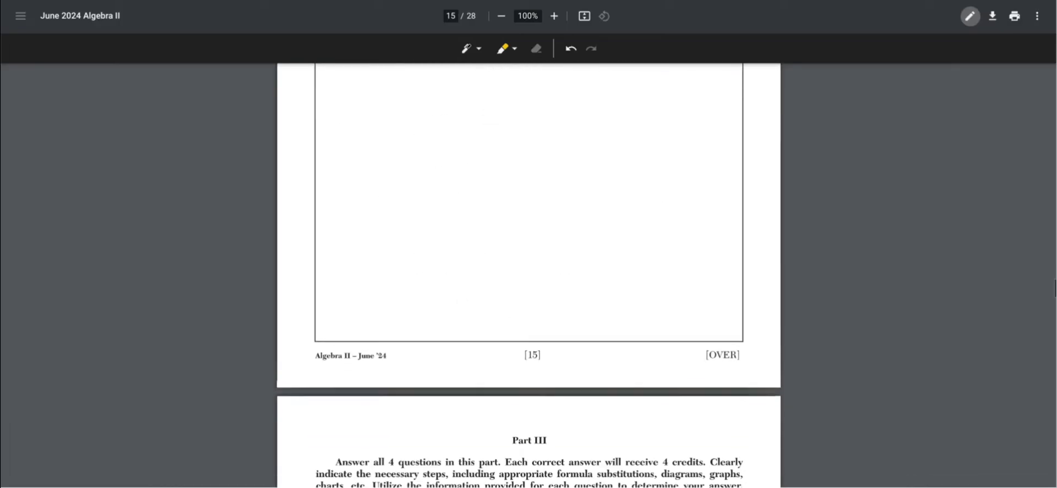
scroll(529, 275, down, 6)
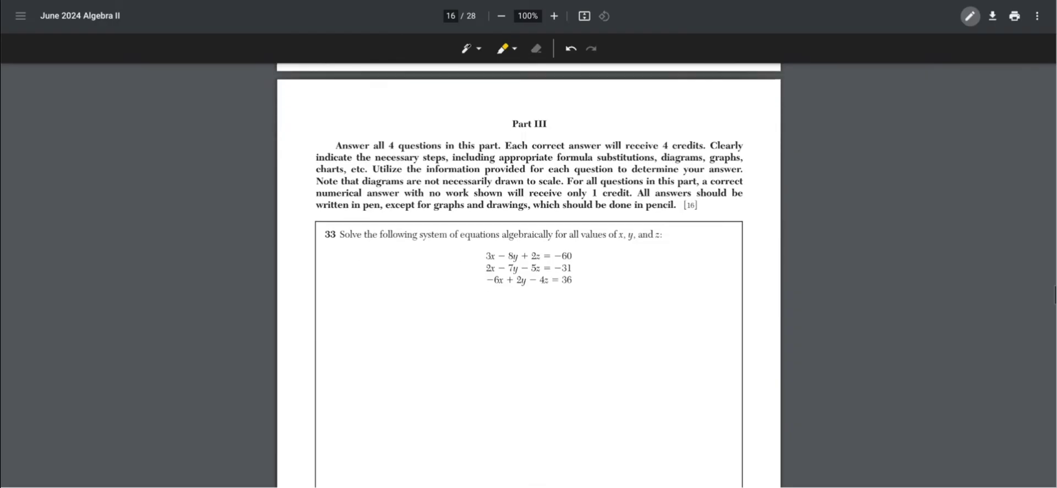
scroll(528, 275, down, 4)
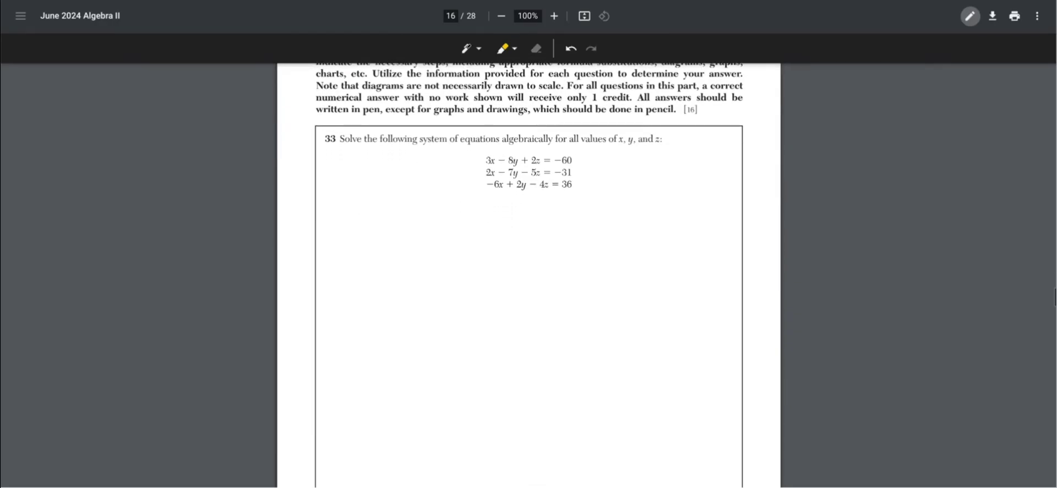
scroll(529, 276, down, 1)
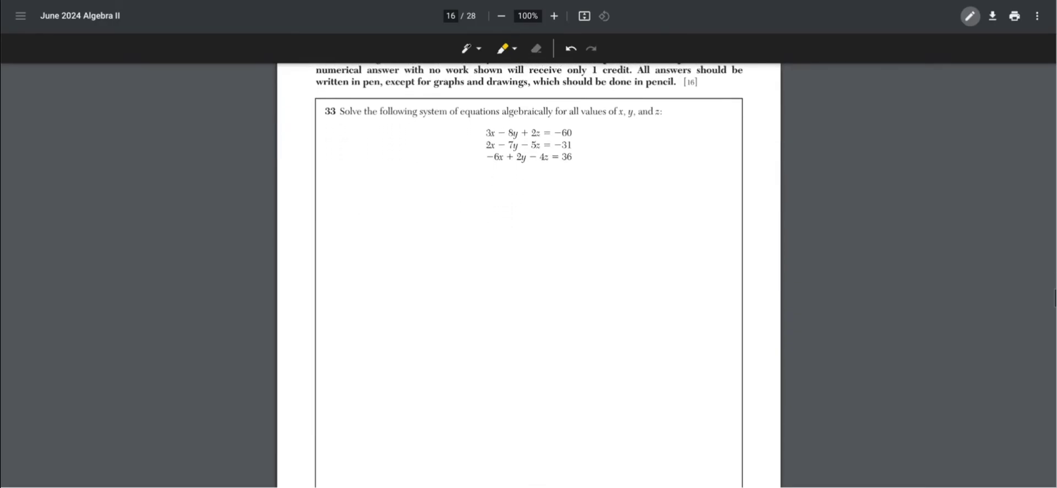
scroll(478, 147, up, 1)
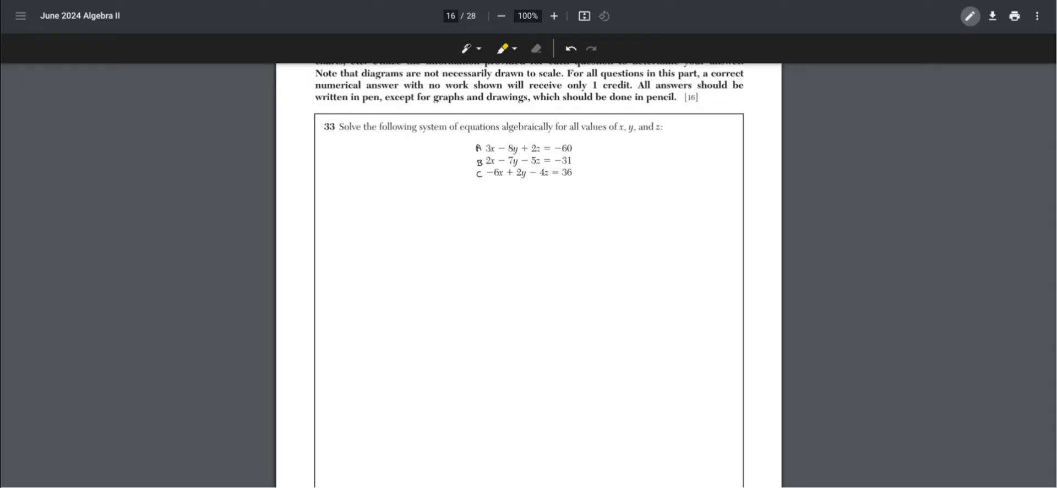
mouse_move(402, 226)
mouse_down()
mouse_move(468, 228)
mouse_move(467, 241)
mouse_up()
drag(474, 230, 477, 230)
drag(481, 225, 495, 234)
drag(500, 227, 511, 235)
drag(521, 226, 520, 236)
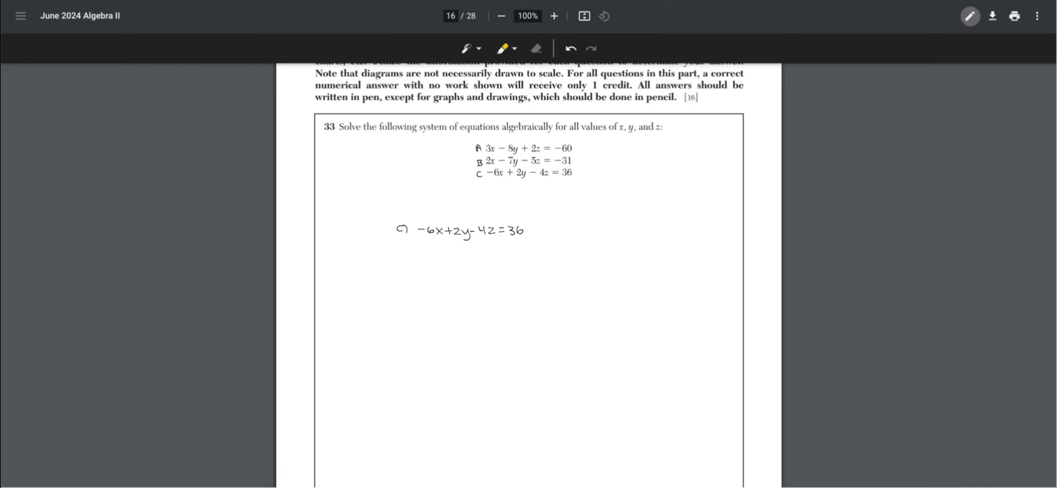
- Write the doubled equation 2A: 6x-16y+4z=-120 below it
drag(386, 245, 393, 251)
drag(396, 252, 427, 249)
drag(435, 245, 442, 253)
mouse_move(442, 246)
mouse_down()
mouse_move(435, 253)
mouse_move(458, 253)
mouse_up()
drag(466, 245, 464, 251)
drag(470, 248, 476, 248)
mouse_move(477, 248)
mouse_down()
mouse_move(475, 258)
mouse_move(486, 248)
mouse_up()
drag(481, 245, 481, 253)
drag(490, 243, 505, 253)
drag(507, 247, 513, 249)
drag(515, 249, 527, 251)
drag(530, 246, 538, 251)
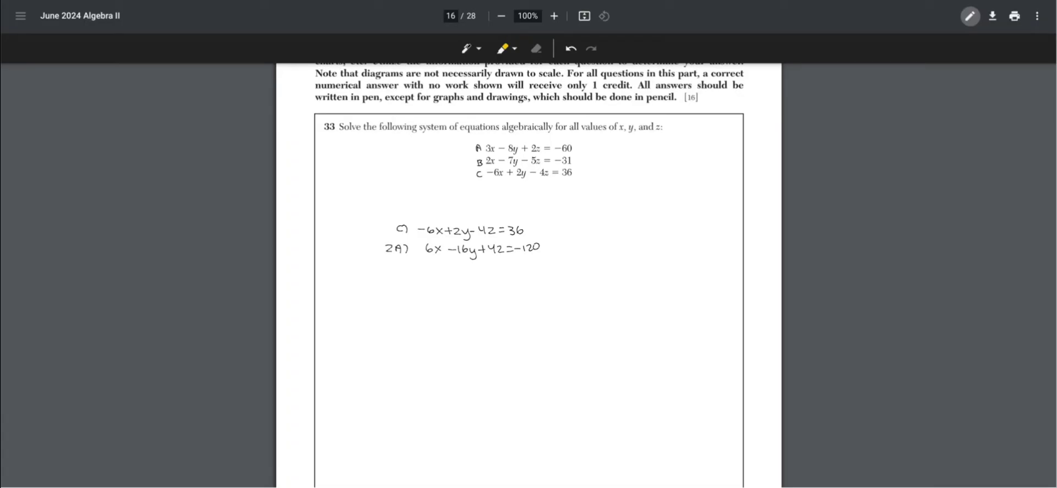
- Add the equations, cancelling x and z to get -14y = -84, so y = 6
drag(418, 260, 546, 250)
drag(473, 267, 477, 278)
drag(444, 221, 423, 258)
drag(499, 220, 485, 259)
drag(489, 267, 496, 267)
drag(489, 272, 511, 269)
mouse_move(518, 265)
mouse_down()
mouse_move(526, 270)
mouse_move(479, 297)
mouse_up()
drag(494, 285, 501, 286)
drag(494, 290, 502, 290)
drag(507, 283, 508, 292)
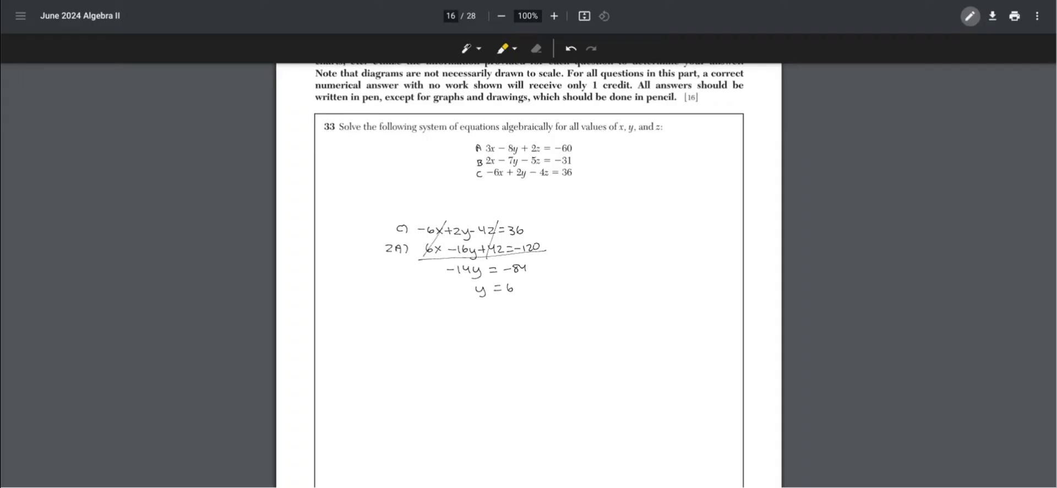
- Write the -2A line: -6x + 16y - 4z = 120
drag(389, 322, 394, 322)
drag(397, 320, 413, 326)
drag(415, 319, 436, 322)
mouse_move(442, 316)
mouse_down()
mouse_move(438, 324)
mouse_move(472, 326)
mouse_up()
drag(479, 317, 476, 325)
mouse_move(481, 320)
mouse_down()
mouse_move(486, 331)
mouse_move(509, 326)
mouse_up()
drag(514, 318, 532, 319)
drag(526, 323, 554, 324)
drag(559, 315, 559, 316)
- Write the 3B line 6x - 21y - 15z = -93 and underline it
drag(398, 336, 411, 343)
drag(412, 336, 413, 344)
mouse_move(419, 334)
mouse_down()
mouse_move(420, 345)
mouse_move(441, 341)
mouse_up()
drag(449, 338, 467, 341)
drag(469, 336, 487, 345)
mouse_move(490, 338)
mouse_down()
mouse_move(495, 352)
mouse_move(519, 341)
mouse_up()
mouse_move(530, 333)
mouse_down()
mouse_move(523, 341)
mouse_move(565, 336)
mouse_up()
drag(573, 332, 569, 341)
drag(576, 331, 577, 341)
drag(437, 348, 597, 340)
- Write the sum -5y - 19z and cross out the cancelling x terms
drag(467, 362, 474, 362)
drag(481, 357, 479, 366)
drag(481, 356, 488, 356)
mouse_move(488, 357)
mouse_down()
mouse_move(493, 370)
mouse_move(523, 363)
mouse_up()
drag(527, 356, 571, 362)
drag(453, 316, 441, 340)
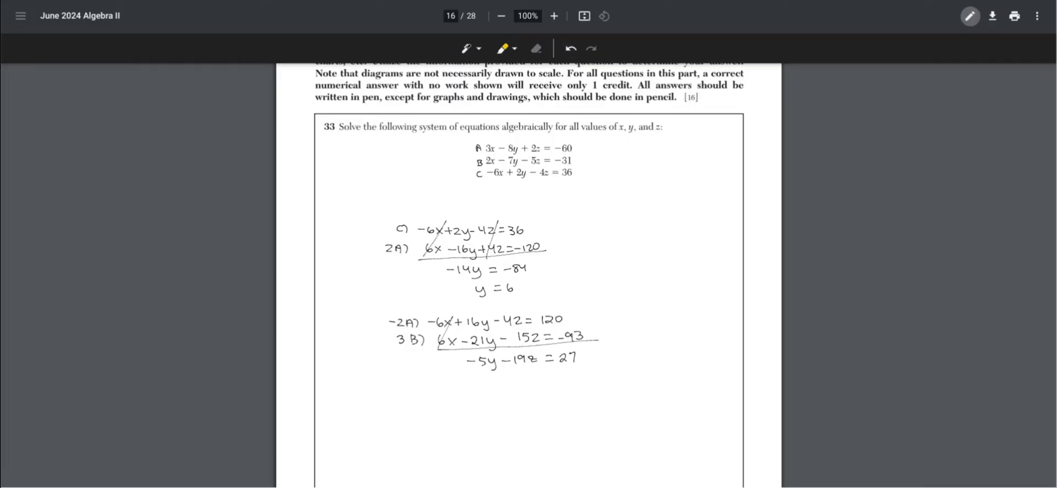
- Substitute y = 6 to get -5(6) - 19z, simplified to -30 - 19z = 27
drag(438, 392, 446, 392)
mouse_move(455, 388)
mouse_down()
mouse_move(449, 397)
mouse_move(461, 397)
mouse_up()
drag(469, 388, 490, 393)
drag(499, 387, 506, 396)
drag(514, 389, 557, 394)
mouse_move(455, 407)
mouse_down()
mouse_move(456, 416)
mouse_move(468, 408)
mouse_up()
drag(474, 411, 489, 416)
drag(499, 408, 538, 416)
drag(539, 408, 542, 413)
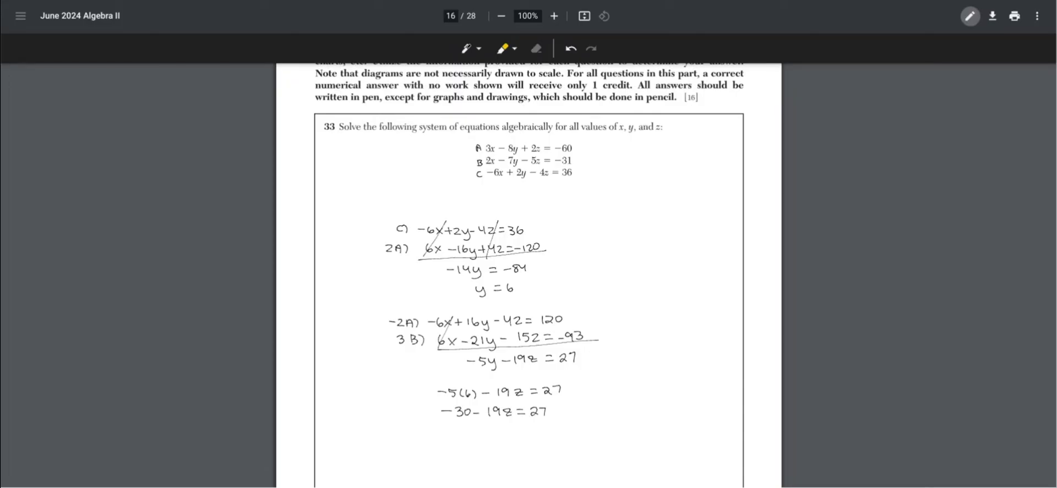
- Solve -19z = 57 to get z = -3
drag(472, 429, 489, 434)
drag(498, 427, 527, 435)
drag(531, 427, 535, 427)
drag(532, 445, 532, 453)
- Substitute y = 6 and z = -3 into equation A: 3x - 8(6) + 2(-3) = -60
drag(577, 220, 577, 228)
drag(584, 222, 591, 229)
drag(591, 222, 585, 229)
drag(593, 225, 607, 222)
mouse_move(616, 219)
mouse_down()
mouse_move(613, 229)
mouse_move(644, 224)
mouse_up()
drag(648, 220, 654, 228)
drag(661, 219, 659, 229)
drag(668, 220, 679, 229)
drag(691, 221, 698, 222)
drag(716, 219, 714, 227)
drag(722, 220, 722, 220)
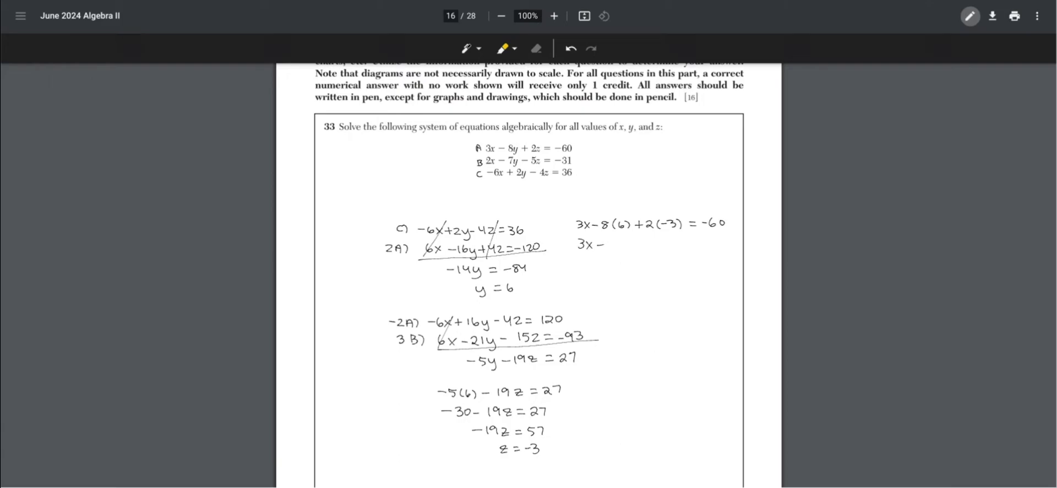
- Simplify to 3x = -6, giving x = -2, and box y = 6, z = -3, x = -2
drag(607, 242, 699, 244)
drag(578, 264, 676, 264)
drag(582, 282, 699, 280)
drag(465, 278, 518, 278)
mouse_move(520, 439)
mouse_down()
mouse_move(496, 440)
mouse_move(533, 439)
mouse_up()
mouse_move(677, 273)
mouse_down()
mouse_move(644, 278)
mouse_move(700, 268)
mouse_up()
- Under question 34, compute t values: 2010 - 2008 = 2 and 2018 - 2008 = 10
scroll(528, 275, down, 8)
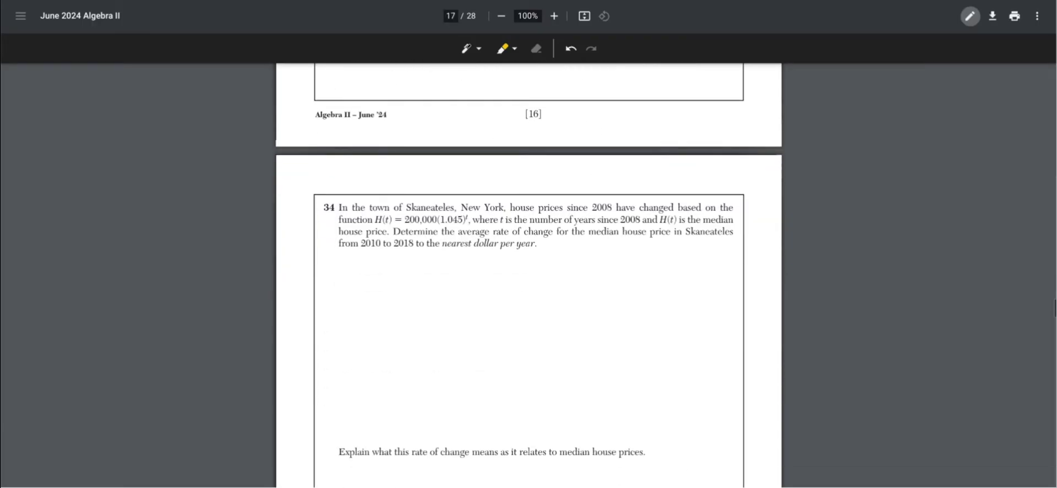
scroll(529, 276, down, 3)
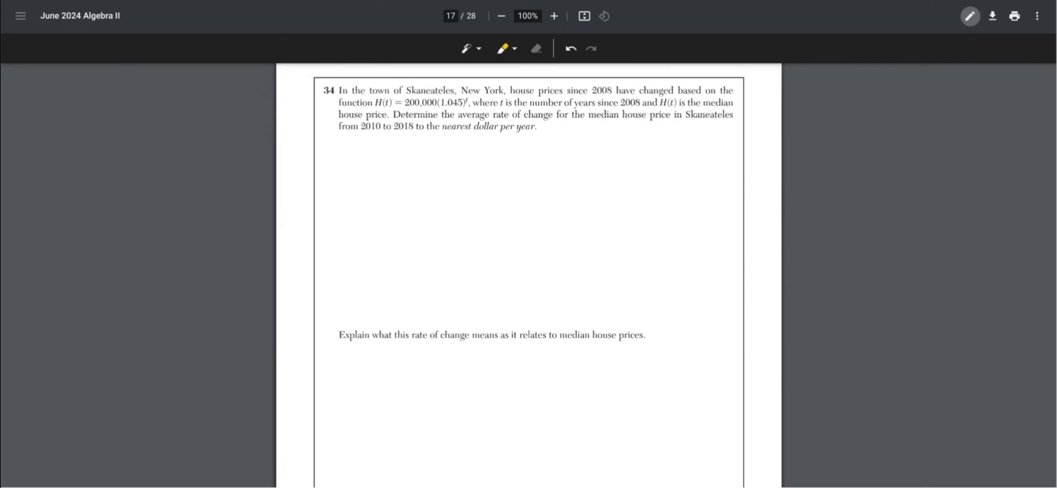
drag(351, 153, 361, 153)
drag(366, 152, 372, 153)
drag(380, 155, 385, 155)
drag(389, 153, 400, 153)
drag(408, 153, 414, 158)
drag(425, 152, 443, 157)
drag(351, 164, 358, 171)
drag(364, 164, 369, 170)
drag(379, 164, 374, 171)
drag(384, 168, 399, 171)
drag(404, 165, 404, 165)
drag(412, 165, 416, 171)
drag(427, 166, 433, 167)
drag(427, 170, 439, 171)
drag(446, 166, 446, 165)
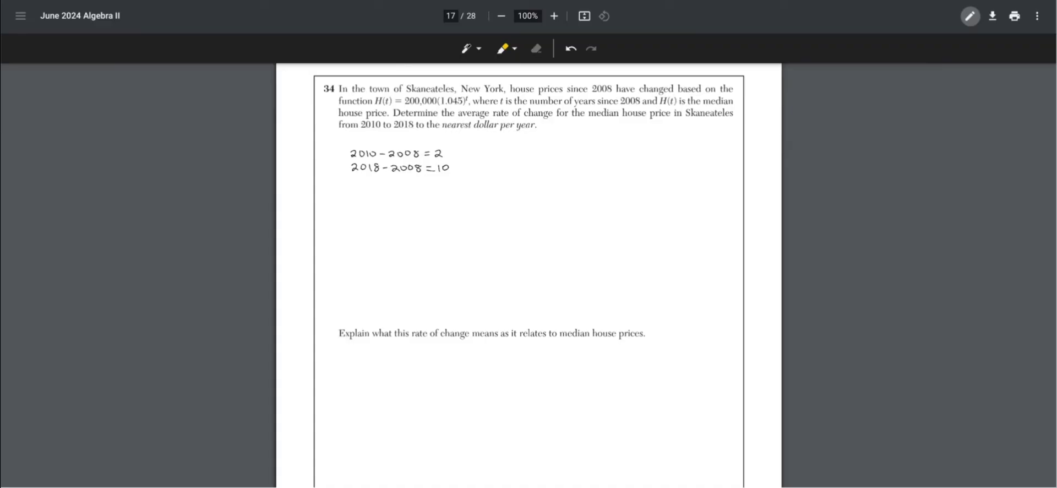
- Write H(2) = 200,000(1.045)^2 = 218,405
drag(388, 190, 388, 198)
drag(381, 195, 388, 194)
drag(396, 189, 406, 200)
drag(415, 192, 422, 192)
drag(415, 197, 450, 192)
drag(455, 196, 453, 200)
drag(458, 191, 459, 192)
drag(470, 191, 476, 191)
mouse_move(489, 189)
mouse_down()
mouse_move(488, 199)
mouse_move(503, 191)
mouse_up()
drag(512, 190, 517, 196)
mouse_move(515, 191)
mouse_down()
mouse_move(536, 182)
mouse_move(585, 200)
mouse_up()
drag(594, 190, 592, 198)
drag(609, 189, 622, 198)
- Write H(10) = 200,000(1.045)^10 = 310,593.88
mouse_move(385, 208)
mouse_down()
mouse_move(385, 217)
mouse_move(441, 217)
mouse_up()
drag(446, 210, 478, 216)
drag(484, 208, 513, 214)
drag(518, 205, 538, 214)
drag(544, 201, 588, 215)
drag(598, 207, 604, 217)
mouse_move(613, 206)
mouse_down()
mouse_move(608, 214)
mouse_move(619, 214)
mouse_up()
mouse_move(623, 206)
mouse_down()
mouse_move(603, 217)
mouse_move(650, 216)
mouse_up()
click(660, 215)
click(664, 215)
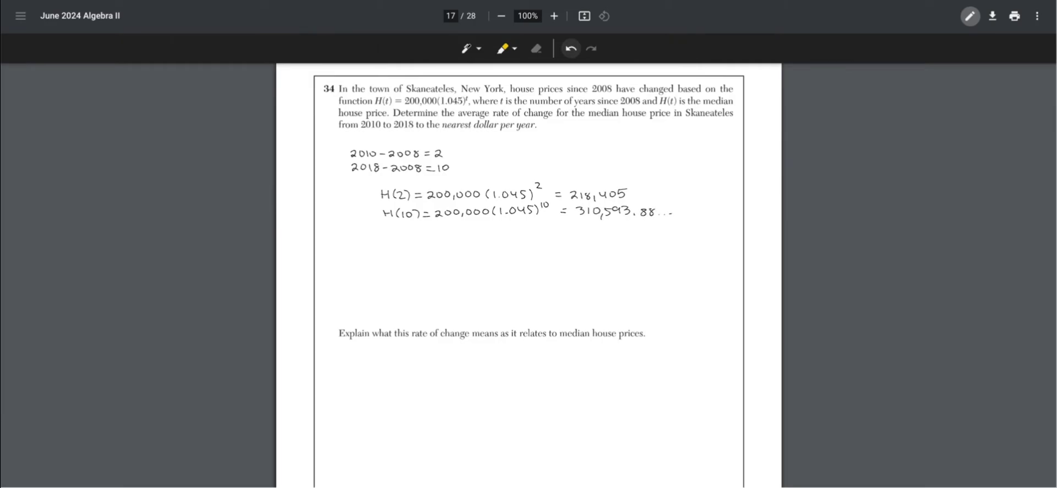
- Compute the average rate of change (310,593.88 - 218,405)/(10 - 2) = 11,524
drag(417, 238, 418, 245)
drag(432, 237, 442, 244)
drag(455, 238, 451, 243)
drag(461, 236, 475, 244)
drag(486, 236, 521, 247)
drag(527, 238, 555, 246)
mouse_move(565, 237)
mouse_down()
mouse_move(495, 251)
mouse_move(575, 248)
mouse_up()
drag(414, 252, 575, 247)
drag(473, 256, 483, 264)
drag(497, 257, 507, 264)
drag(585, 248, 592, 247)
drag(585, 252, 615, 252)
drag(622, 243, 623, 252)
drag(627, 251, 626, 255)
drag(637, 242, 631, 252)
drag(639, 245, 647, 252)
drag(649, 242, 656, 249)
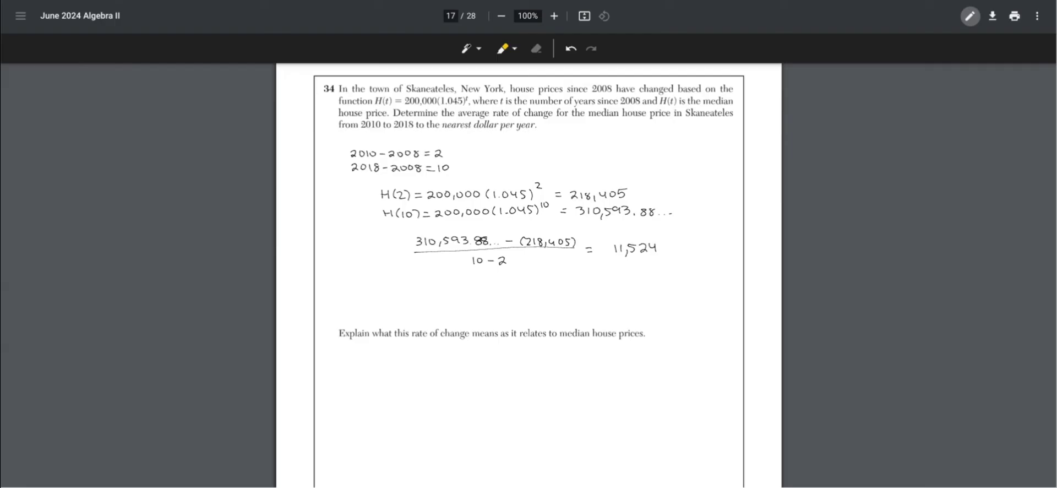
- Write 'On average, median house prices increase at 11,524 per year from 2010-2018.'
drag(379, 355, 390, 361)
drag(405, 356, 500, 358)
drag(498, 356, 546, 354)
drag(562, 351, 676, 348)
drag(380, 369, 422, 370)
drag(429, 371, 465, 375)
drag(481, 365, 614, 367)
drag(630, 364, 658, 368)
drag(662, 365, 667, 365)
drag(670, 363, 701, 368)
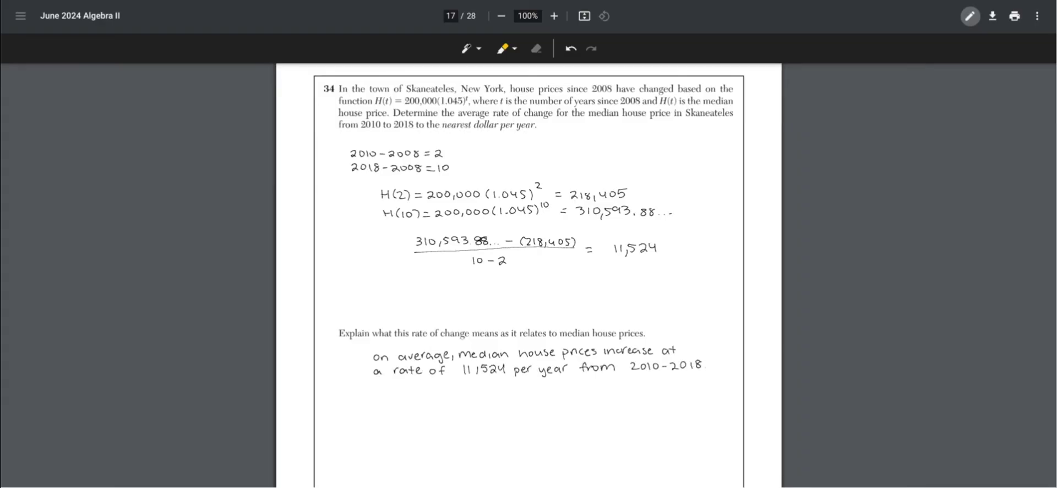
- On page 18, write the mean x̄ = 0.795 and standard deviation σ = 0.085 under part a
scroll(528, 275, down, 10)
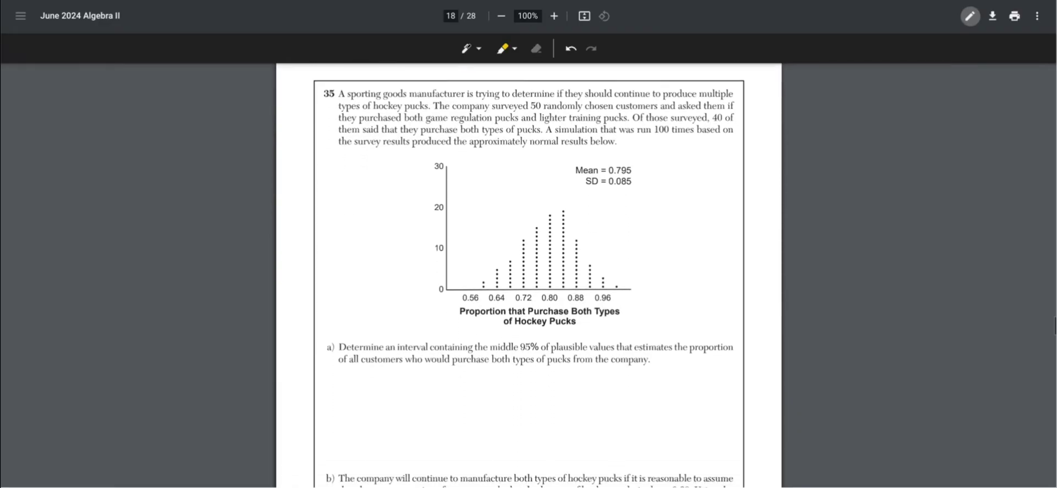
scroll(528, 275, down, 1)
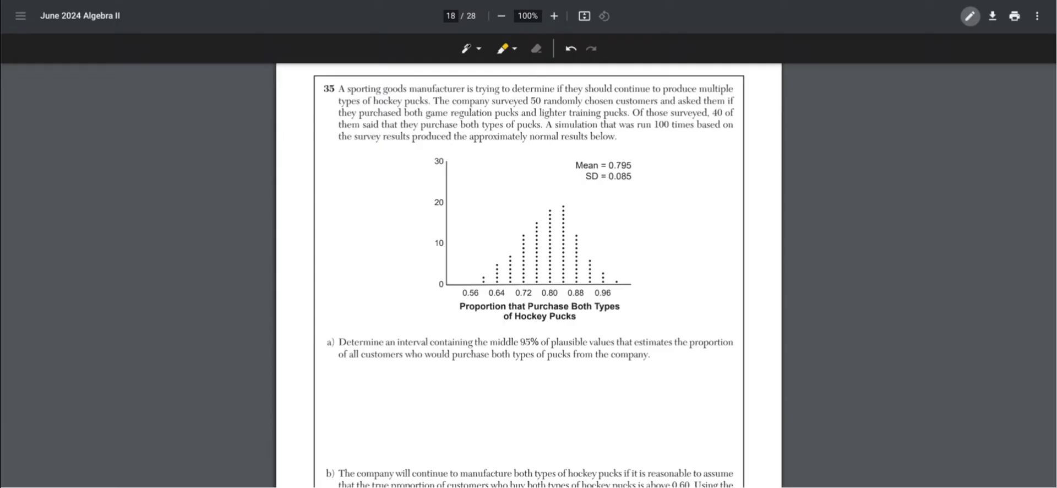
drag(350, 368, 389, 377)
drag(397, 370, 395, 376)
drag(406, 368, 357, 384)
drag(363, 385, 403, 384)
drag(417, 383, 410, 389)
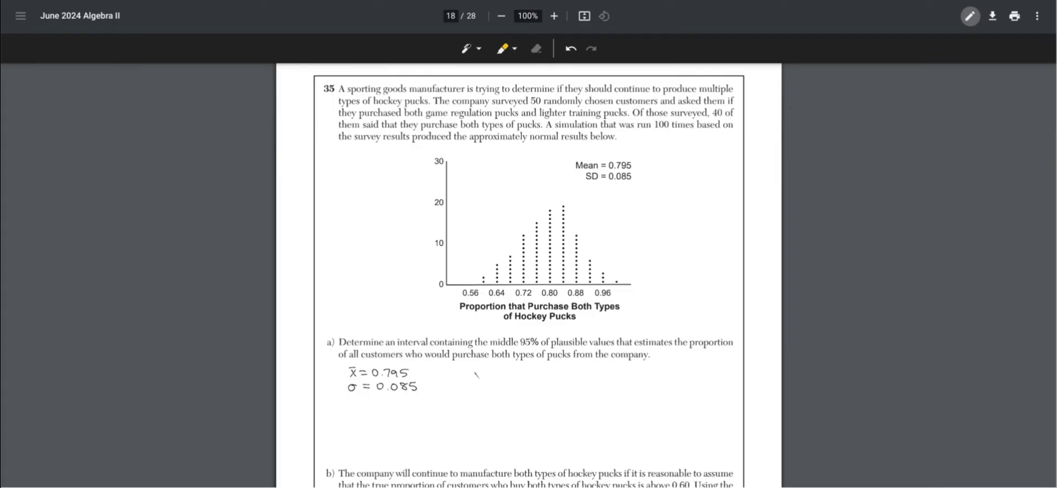
- Write the formula x̄ ± 2σ and substitute 0.795 ± 2(0.085)
drag(488, 375, 498, 374)
drag(488, 379, 498, 379)
mouse_move(504, 373)
mouse_down()
mouse_move(519, 376)
mouse_move(470, 395)
mouse_move(482, 402)
mouse_up()
drag(486, 394, 498, 401)
drag(511, 394, 520, 401)
drag(527, 395, 539, 404)
drag(549, 395, 556, 403)
drag(562, 395, 561, 396)
drag(572, 394, 577, 403)
drag(585, 392, 587, 398)
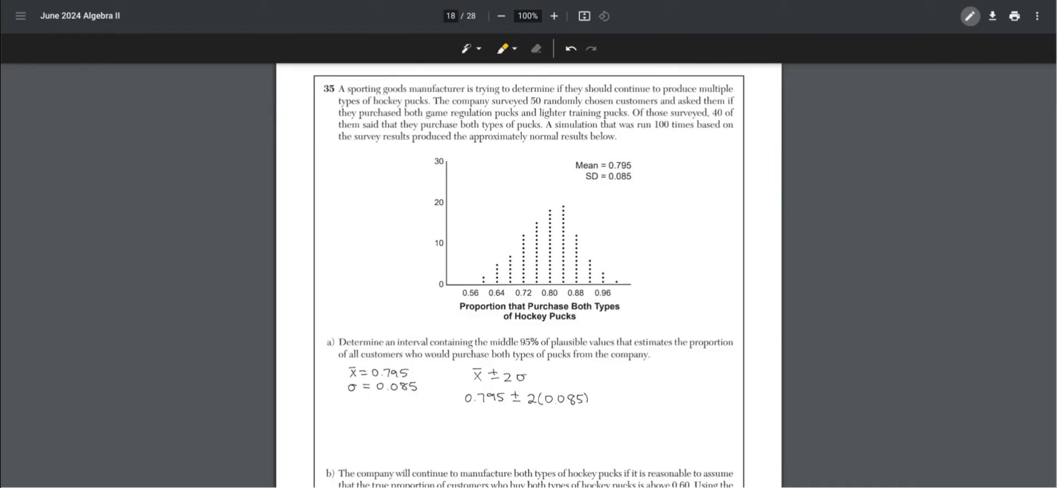
- Write the resulting interval 0.625 – 0.965
drag(590, 396, 597, 395)
drag(590, 399, 598, 400)
drag(612, 393, 622, 402)
drag(632, 392, 644, 403)
mouse_move(654, 393)
mouse_down()
mouse_move(647, 401)
mouse_move(690, 401)
mouse_up()
drag(705, 392, 709, 398)
drag(724, 387, 719, 395)
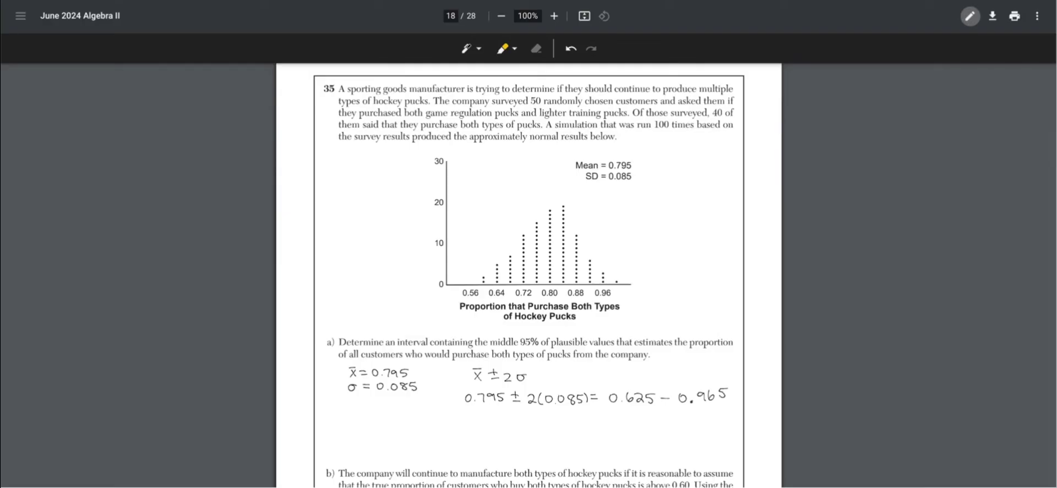
- Answer part b with 'Yes, because' 0.6 falls outside the interval 0.625 – 0.965
scroll(528, 275, down, 4)
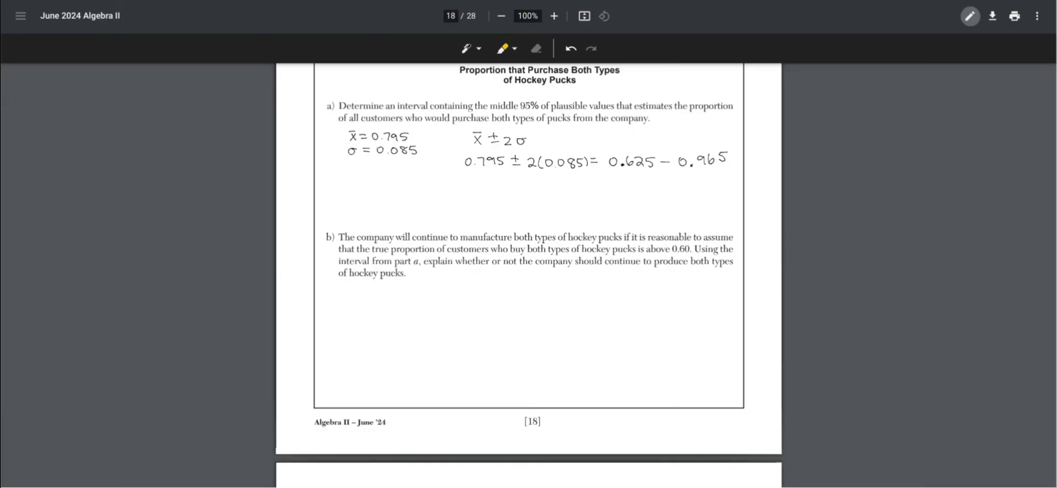
drag(405, 296, 642, 300)
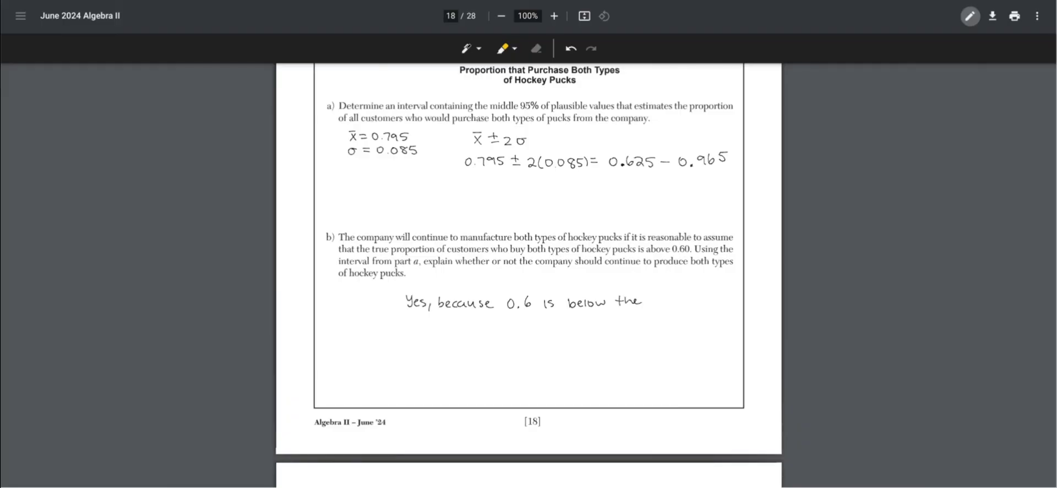
drag(405, 322, 632, 315)
drag(644, 322, 677, 311)
scroll(529, 275, down, 7)
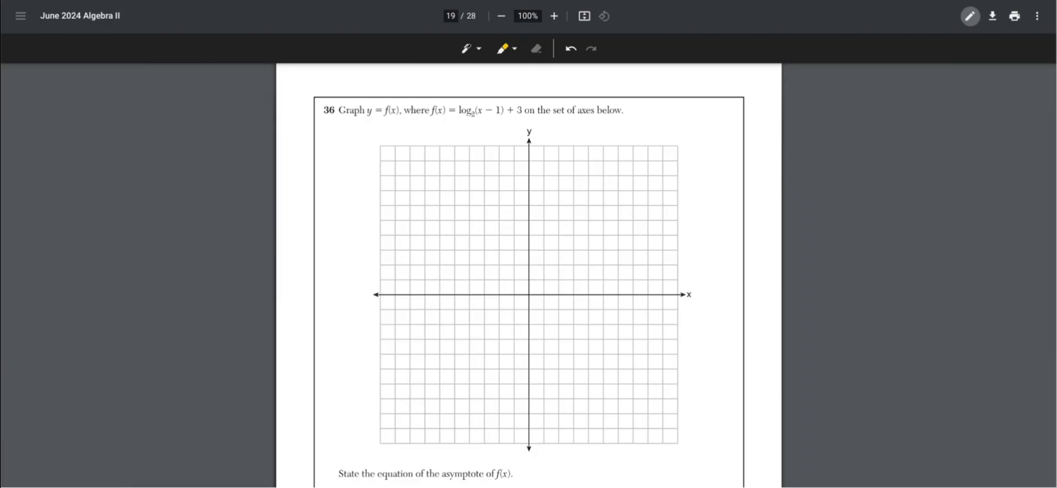
- Label the shift pattern (x-h)+k as a shift right 1 and up 3
drag(492, 117, 498, 126)
drag(501, 119, 514, 121)
drag(511, 119, 512, 125)
drag(518, 118, 518, 125)
drag(518, 123, 523, 118)
drag(501, 90, 506, 84)
drag(507, 85, 507, 90)
drag(513, 85, 523, 89)
drag(525, 80, 526, 89)
drag(522, 83, 566, 87)
drag(570, 81, 579, 87)
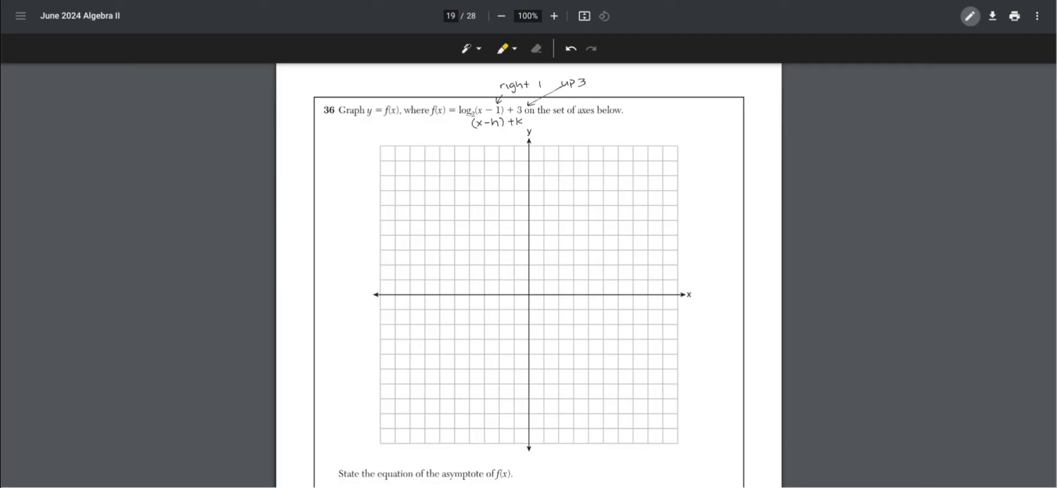
- Work out the asymptote x-1=0, so x=1, and draw it as a red vertical line
mouse_move(589, 126)
mouse_down()
mouse_move(649, 129)
mouse_move(672, 107)
mouse_move(678, 114)
mouse_up()
drag(680, 109, 695, 107)
drag(695, 108, 707, 110)
drag(707, 108, 718, 108)
click(472, 48)
click(407, 78)
drag(544, 269, 545, 444)
click(479, 48)
click(380, 78)
drag(548, 299, 549, 305)
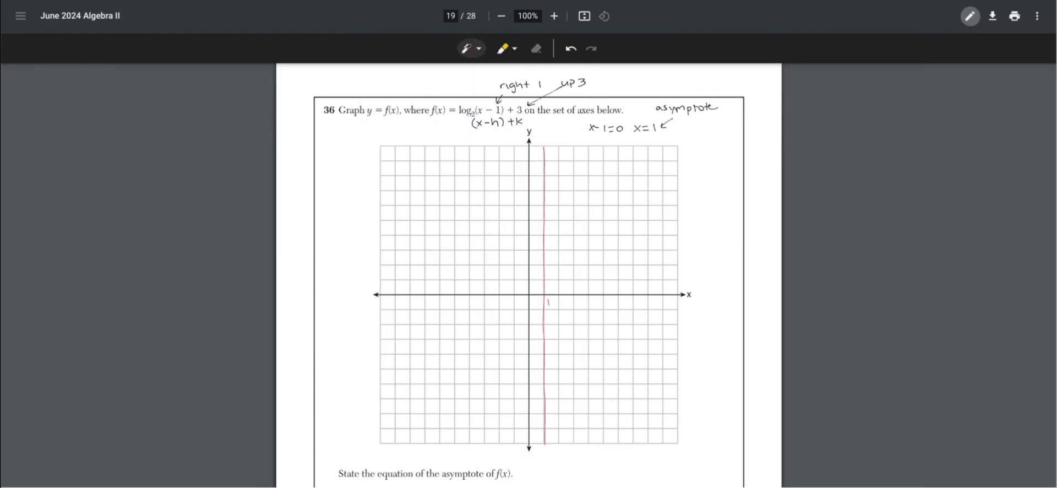
click(571, 48)
- In black, plot and label the point (2,3) and sketch the log curve
drag(559, 237, 566, 243)
drag(569, 234, 570, 239)
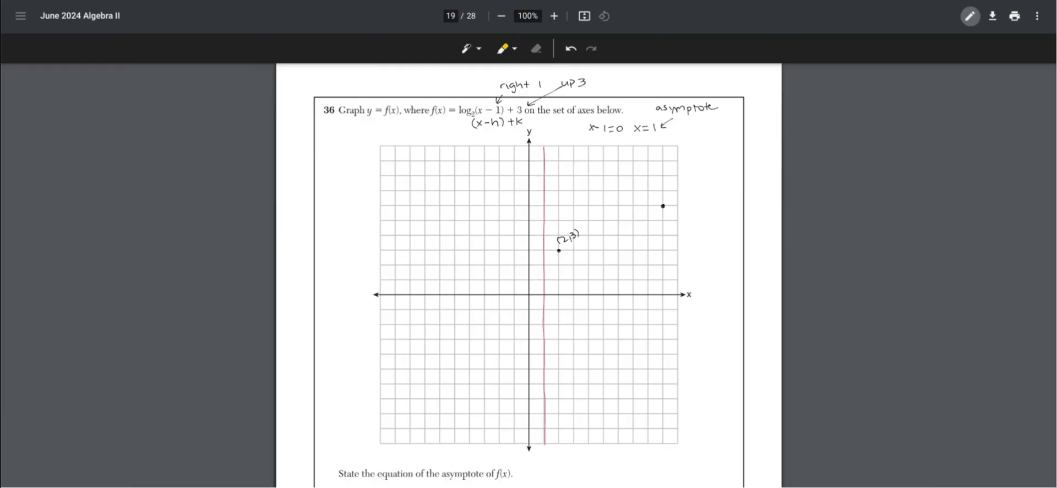
drag(668, 192, 666, 199)
drag(672, 194, 682, 193)
mouse_move(549, 351)
mouse_down()
mouse_move(562, 248)
mouse_move(670, 209)
mouse_move(554, 346)
mouse_up()
- Further down, mark the next part and write the asymptote of g(x)
scroll(529, 275, down, 5)
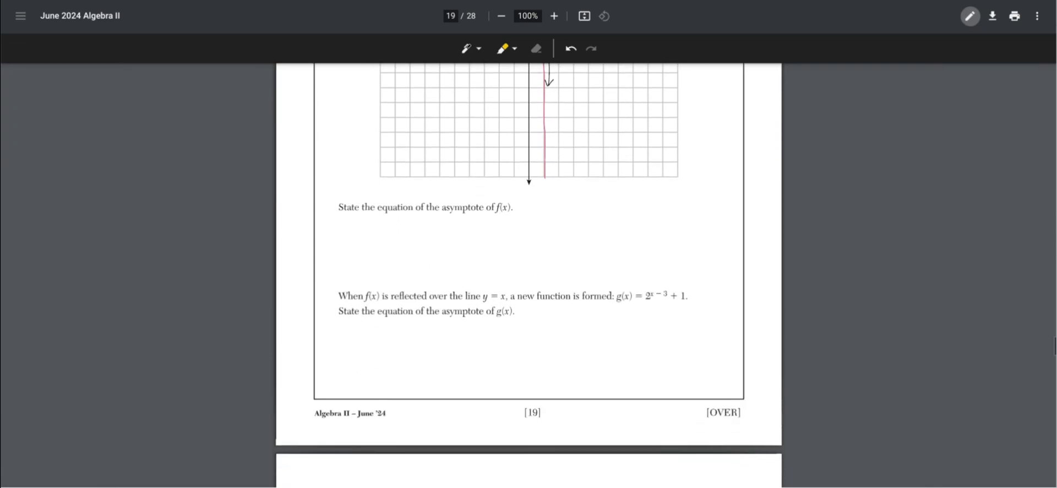
drag(456, 230, 465, 241)
drag(465, 230, 456, 241)
drag(446, 332, 450, 337)
drag(456, 331, 450, 344)
- On question 37, label 112°F, air temperature 73°F, initial 237°F, and k as the unknown
scroll(529, 275, down, 8)
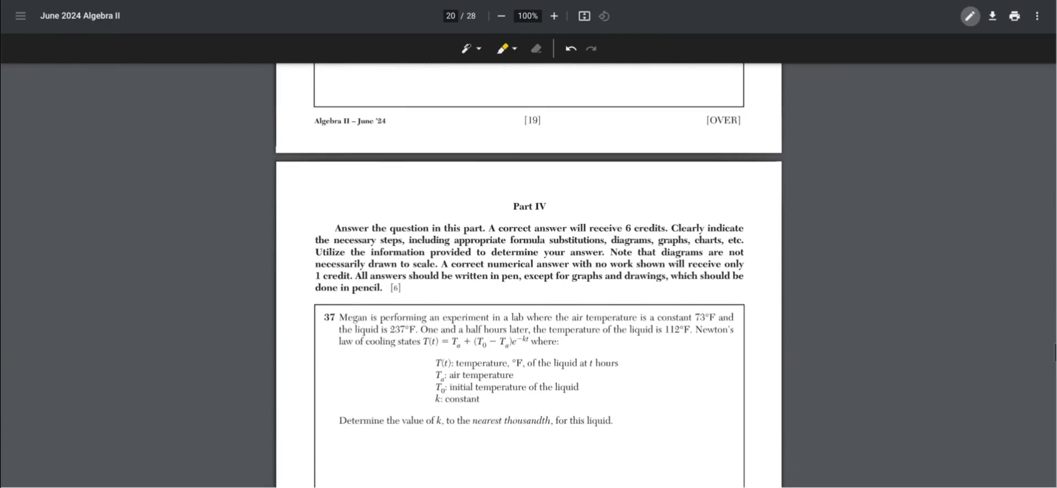
scroll(529, 276, down, 2)
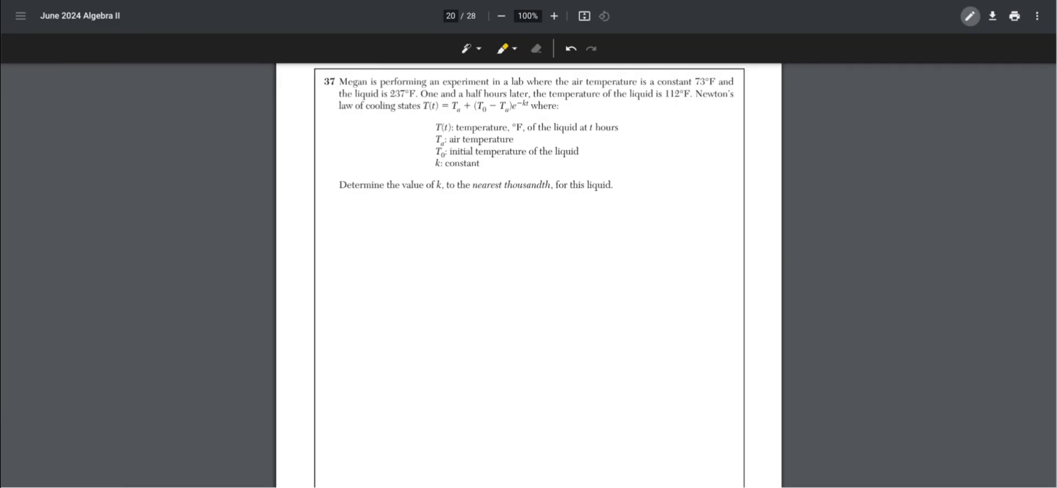
drag(635, 125, 635, 131)
drag(638, 126, 652, 132)
drag(651, 128, 655, 128)
drag(518, 136, 526, 143)
drag(536, 135, 542, 143)
drag(541, 139, 545, 140)
drag(585, 148, 591, 154)
drag(592, 147, 600, 153)
drag(606, 147, 606, 147)
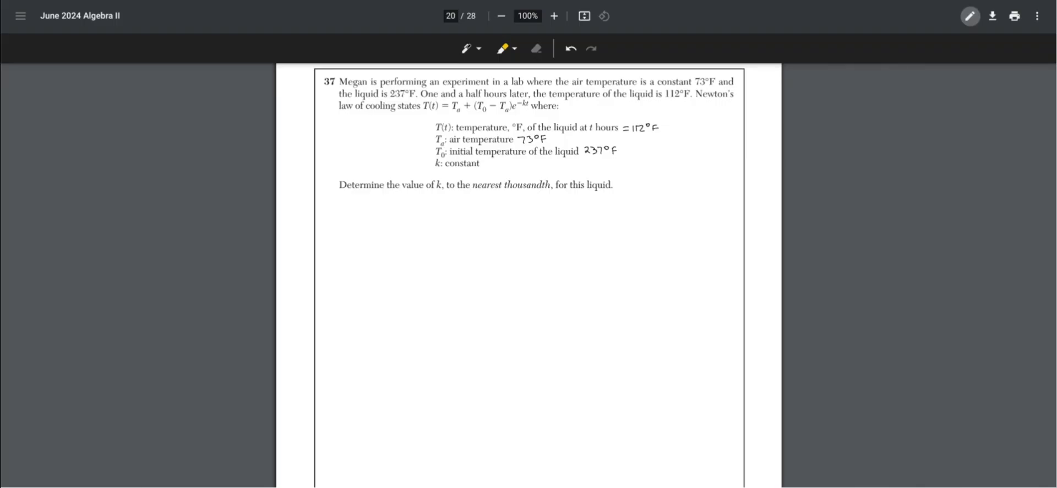
drag(486, 158, 488, 161)
click(487, 163)
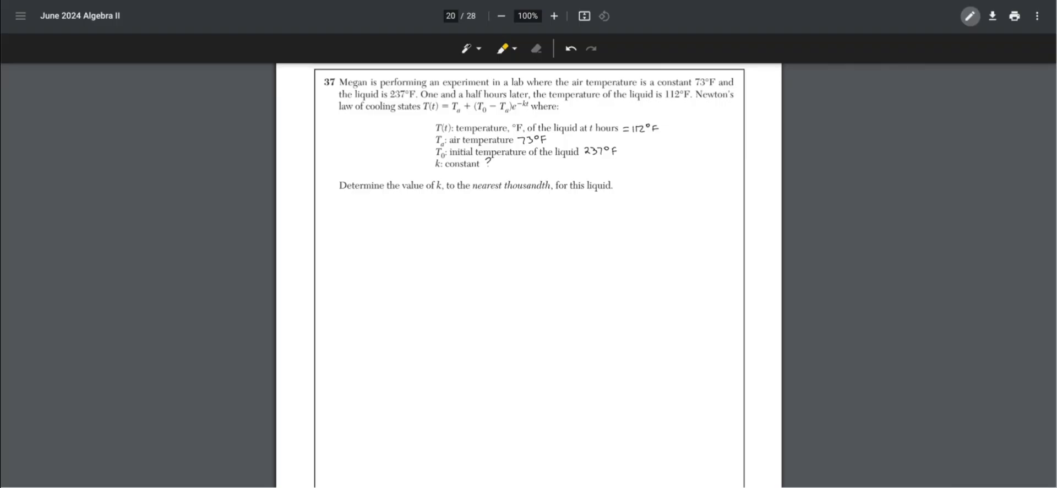
- Substitute the values into the law: 112 = 73 + (237 − 73)e^…
drag(437, 209, 453, 216)
drag(460, 208, 467, 215)
drag(473, 209, 498, 216)
drag(501, 208, 527, 217)
drag(540, 211, 547, 210)
mouse_move(556, 206)
mouse_down()
mouse_move(553, 218)
mouse_move(566, 217)
mouse_up()
drag(567, 210, 569, 217)
drag(574, 210, 576, 217)
drag(592, 210, 611, 212)
drag(616, 207, 631, 216)
mouse_move(641, 206)
mouse_down()
mouse_move(653, 217)
mouse_move(688, 201)
mouse_up()
- Simplify the equation to 39 = (164)e^(−k(1.5))
drag(697, 194, 694, 202)
drag(700, 194, 703, 202)
drag(439, 168, 439, 178)
drag(444, 171, 471, 177)
scroll(528, 276, up, 1)
mouse_move(440, 231)
mouse_down()
mouse_move(465, 234)
mouse_move(466, 249)
mouse_up()
mouse_move(483, 241)
mouse_down()
mouse_move(480, 251)
mouse_move(504, 249)
mouse_up()
drag(509, 243, 513, 248)
drag(516, 242, 515, 251)
drag(522, 248, 526, 249)
drag(533, 235, 545, 243)
- Divide by 164 to get 39/164 = e^(−k(1.5))
drag(551, 235, 551, 242)
drag(558, 234, 565, 242)
drag(440, 269, 440, 278)
drag(453, 269, 452, 278)
mouse_move(434, 282)
mouse_down()
mouse_move(459, 282)
mouse_move(456, 295)
mouse_move(474, 279)
mouse_up()
drag(467, 284, 476, 284)
drag(484, 287, 502, 276)
drag(506, 268, 505, 276)
drag(508, 269, 508, 276)
drag(513, 275, 513, 275)
drag(522, 268, 517, 275)
drag(526, 268, 528, 275)
- Take the natural log of both sides, writing ln(39/164) on a new line
mouse_move(434, 265)
mouse_down()
mouse_move(430, 300)
mouse_move(461, 298)
mouse_up()
drag(486, 266, 481, 298)
drag(529, 266, 531, 293)
drag(541, 277, 550, 288)
drag(401, 271, 415, 286)
mouse_move(413, 330)
mouse_down()
mouse_move(433, 347)
mouse_move(457, 334)
mouse_up()
drag(444, 336, 466, 336)
drag(446, 339, 446, 347)
drag(455, 339, 452, 347)
drag(460, 339, 464, 345)
mouse_move(469, 326)
mouse_down()
mouse_move(472, 346)
mouse_move(522, 348)
mouse_up()
- Equate ln(39/164) to −1.5k and solve k = ln(39/164) / −1.5
drag(531, 336, 541, 348)
drag(416, 384, 435, 401)
drag(443, 383, 447, 392)
drag(458, 383, 463, 404)
drag(469, 385, 472, 403)
drag(406, 407, 482, 406)
drag(419, 422, 425, 421)
drag(433, 417, 432, 426)
click(438, 425)
drag(450, 416, 443, 426)
drag(490, 403, 500, 403)
drag(491, 407, 520, 409)
mouse_move(559, 393)
mouse_down()
mouse_move(568, 408)
mouse_move(582, 405)
mouse_up()
drag(599, 399, 598, 400)
drag(615, 397, 644, 408)
- On page 21, write T(t) = 73 + (237 − 73)e^(−0.958(2.5))
scroll(529, 276, down, 8)
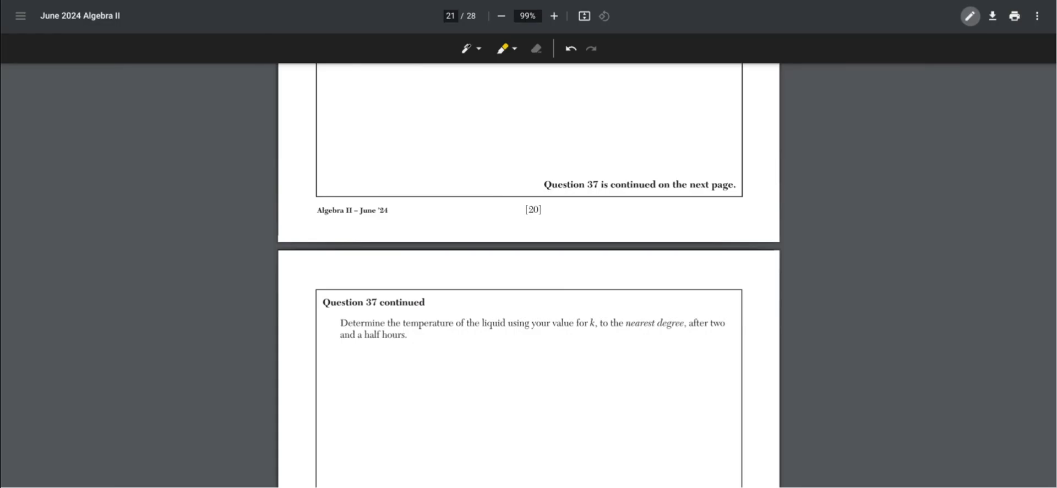
mouse_move(412, 362)
mouse_down()
mouse_move(590, 368)
mouse_move(623, 353)
mouse_move(666, 352)
mouse_up()
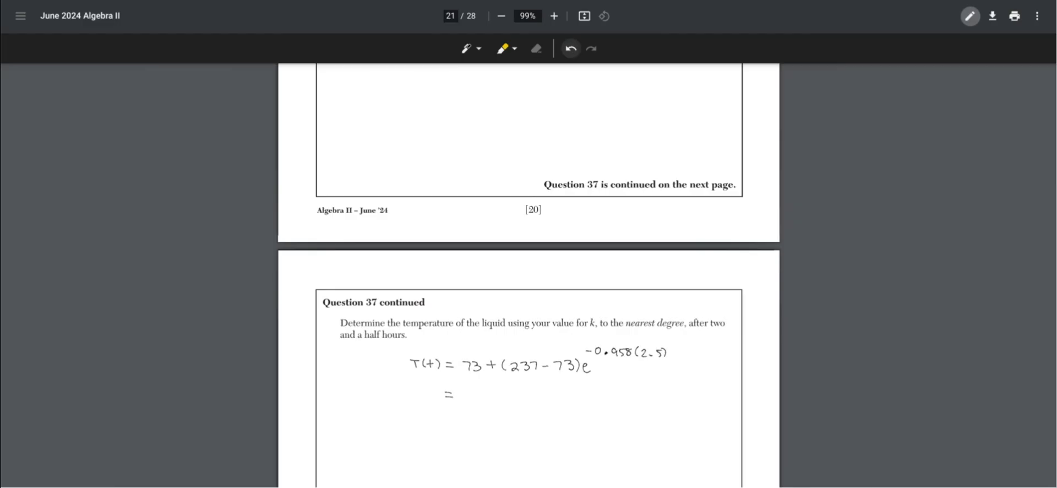
- On the 80°F part of page 21, handwrite '80 = 73 +' to start the cooling equation
drag(462, 390, 502, 400)
scroll(528, 276, down, 7)
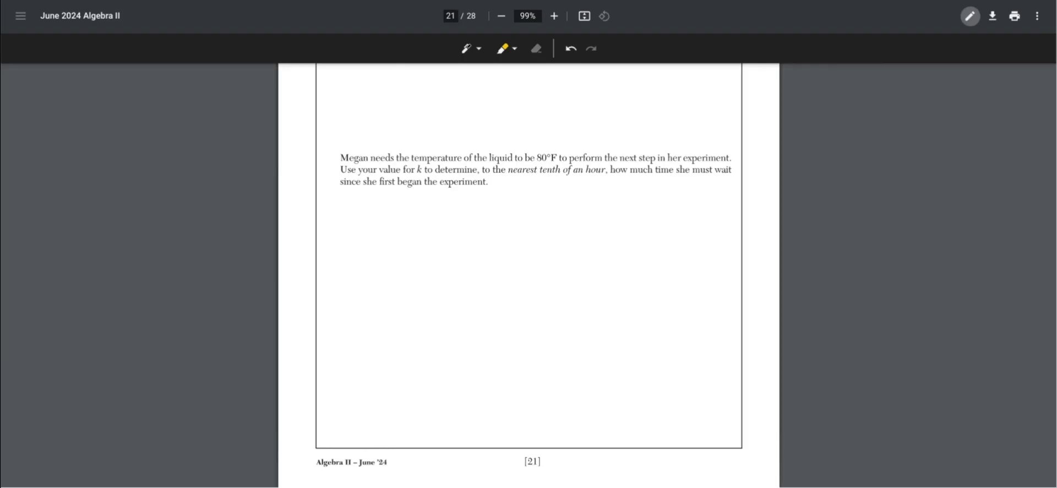
drag(432, 233, 432, 233)
drag(438, 233, 446, 232)
drag(455, 233, 451, 242)
drag(450, 237, 467, 235)
drag(459, 240, 479, 243)
drag(483, 234, 494, 232)
mouse_move(506, 233)
mouse_down()
mouse_move(501, 243)
mouse_move(532, 244)
mouse_up()
drag(539, 236, 550, 242)
- Complete the equation's right side with (237 − 73)e^(−0.958x)
drag(557, 234, 560, 243)
drag(568, 238, 582, 242)
drag(591, 232, 601, 242)
drag(612, 238, 624, 223)
drag(631, 219, 634, 224)
drag(645, 220, 653, 225)
drag(664, 218, 678, 226)
drag(686, 216, 686, 227)
- Simplify on a new line to 7 = 164e^(−0.958x)
drag(430, 267, 436, 275)
drag(443, 265, 451, 276)
drag(451, 266, 477, 270)
drag(468, 274, 477, 275)
drag(492, 267, 499, 277)
mouse_move(508, 268)
mouse_down()
mouse_move(505, 276)
mouse_move(518, 275)
mouse_up()
mouse_move(523, 266)
mouse_down()
mouse_move(524, 277)
mouse_move(539, 275)
mouse_move(540, 260)
mouse_up()
drag(546, 257, 566, 262)
drag(578, 255, 586, 263)
drag(590, 255, 594, 261)
drag(594, 256, 589, 262)
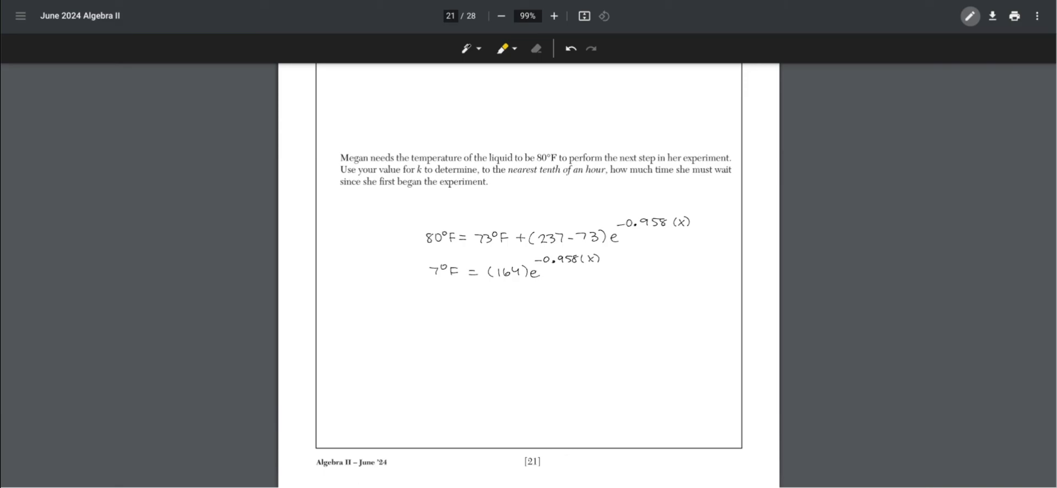
- Divide both sides by 164, writing 7/164 = e^(−0.958x)
drag(421, 279, 457, 277)
drag(482, 282, 535, 281)
drag(425, 283, 425, 293)
drag(494, 285, 520, 287)
drag(421, 315, 424, 322)
drag(412, 326, 434, 325)
drag(420, 331, 436, 339)
drag(454, 325, 463, 330)
mouse_move(476, 333)
mouse_down()
mouse_move(483, 338)
mouse_move(487, 317)
mouse_up()
drag(493, 315, 530, 319)
drag(533, 310, 551, 319)
- Take the natural log of both sides to get ln(7/164) = −0.958x
mouse_move(409, 306)
mouse_down()
mouse_move(407, 342)
mouse_move(437, 343)
mouse_up()
drag(469, 308, 467, 345)
mouse_move(555, 302)
mouse_down()
mouse_move(554, 337)
mouse_move(587, 326)
mouse_up()
drag(372, 315, 385, 326)
drag(383, 364, 396, 374)
mouse_move(412, 369)
mouse_down()
mouse_move(437, 369)
mouse_move(435, 383)
mouse_up()
mouse_move(445, 360)
mouse_down()
mouse_move(448, 383)
mouse_move(467, 377)
mouse_up()
drag(484, 373, 494, 373)
mouse_move(498, 367)
mouse_down()
mouse_move(507, 378)
mouse_move(529, 369)
mouse_up()
drag(530, 367, 561, 378)
- Divide both sides by −0.958 and write the result x = −3
drag(380, 390, 573, 383)
drag(381, 401, 403, 397)
drag(415, 406, 449, 407)
drag(488, 401, 498, 401)
drag(506, 397, 527, 407)
drag(544, 394, 535, 406)
drag(555, 394, 554, 396)
drag(437, 422, 443, 433)
drag(450, 425, 463, 425)
drag(453, 430, 484, 427)
drag(490, 421, 492, 433)
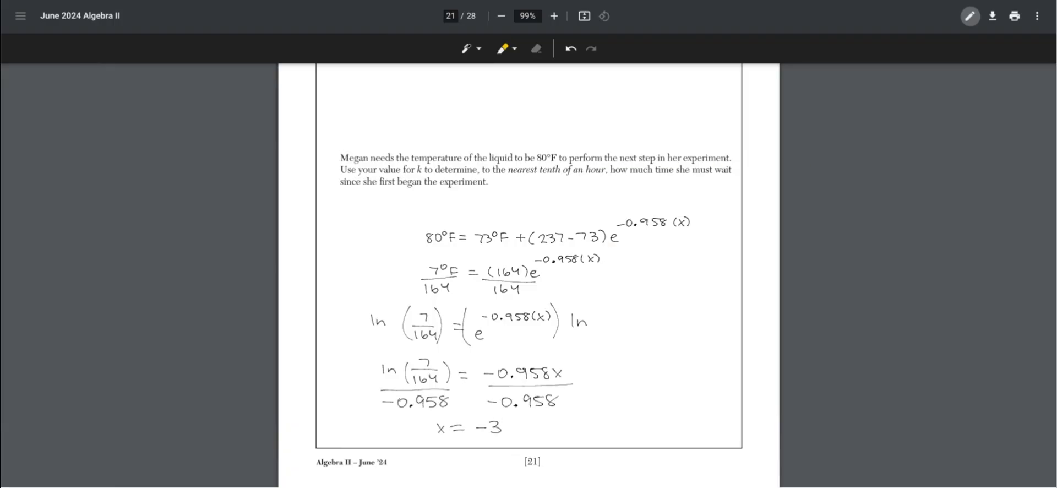